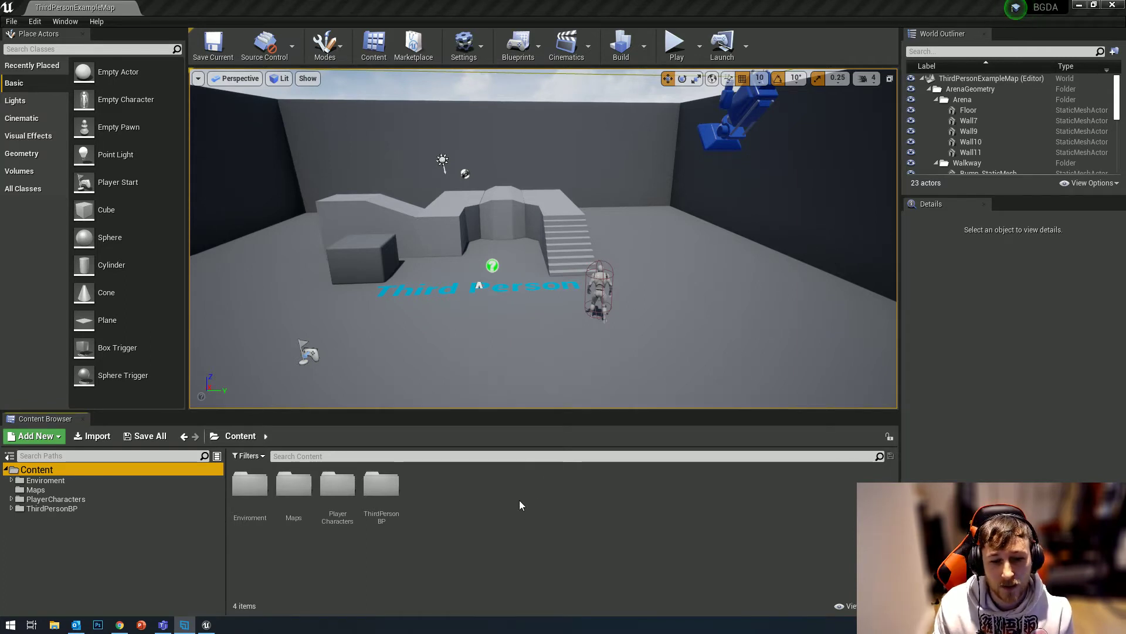
# Choose the Taunt FBX file to import into the project's Content folder
pyautogui.click(535, 514)
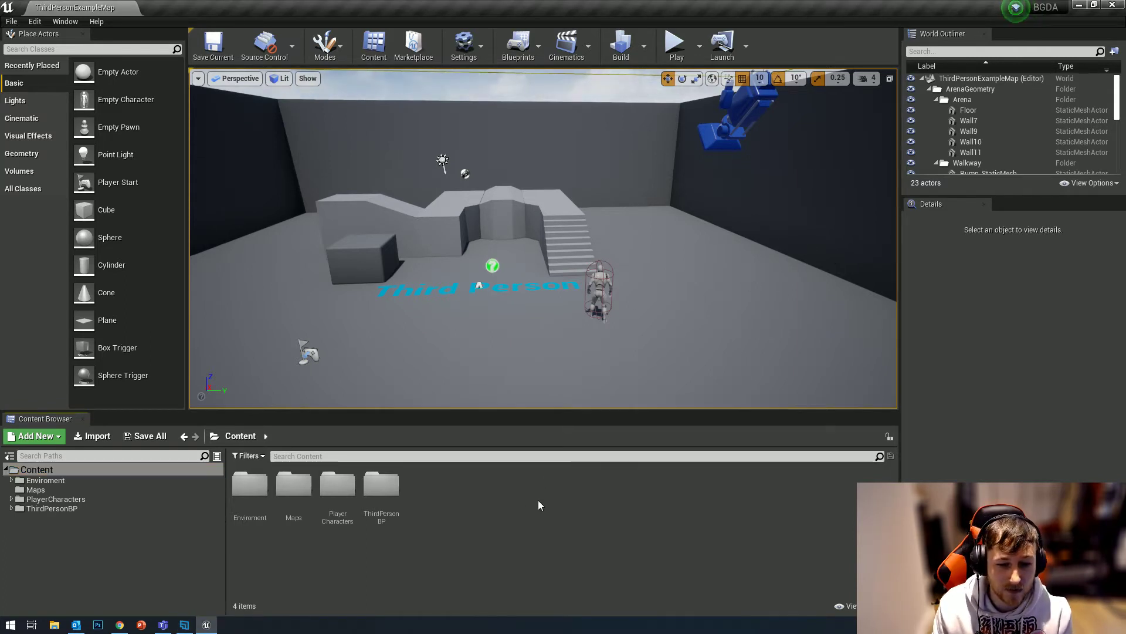
pyautogui.rightClick(543, 502)
pyautogui.click(596, 163)
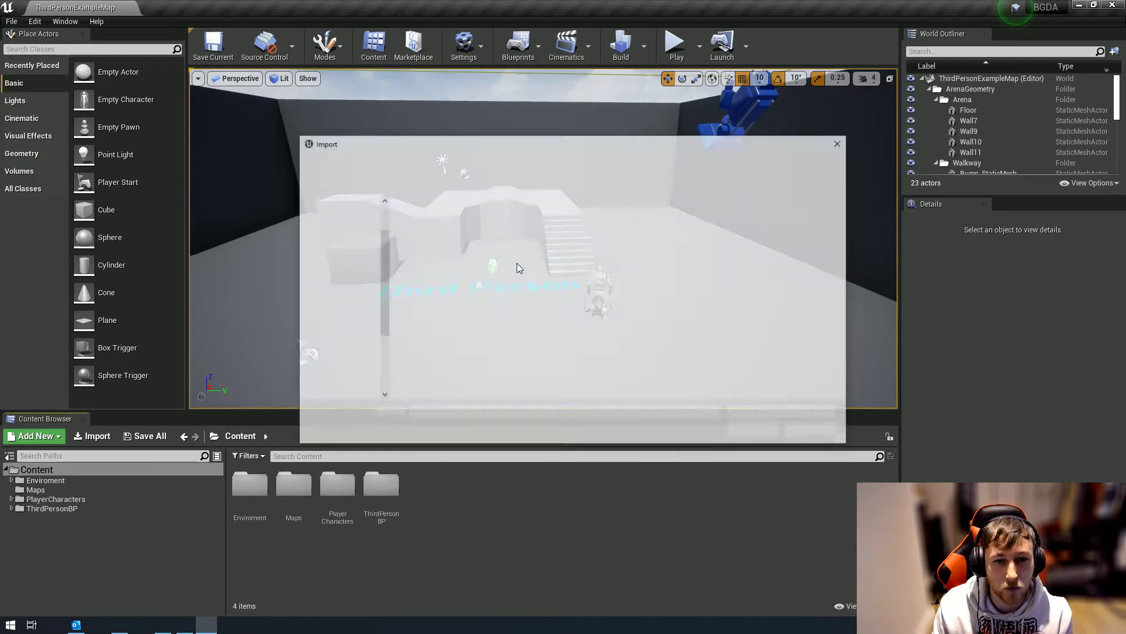
pyautogui.click(339, 224)
pyautogui.click(457, 220)
pyautogui.doubleClick(457, 224)
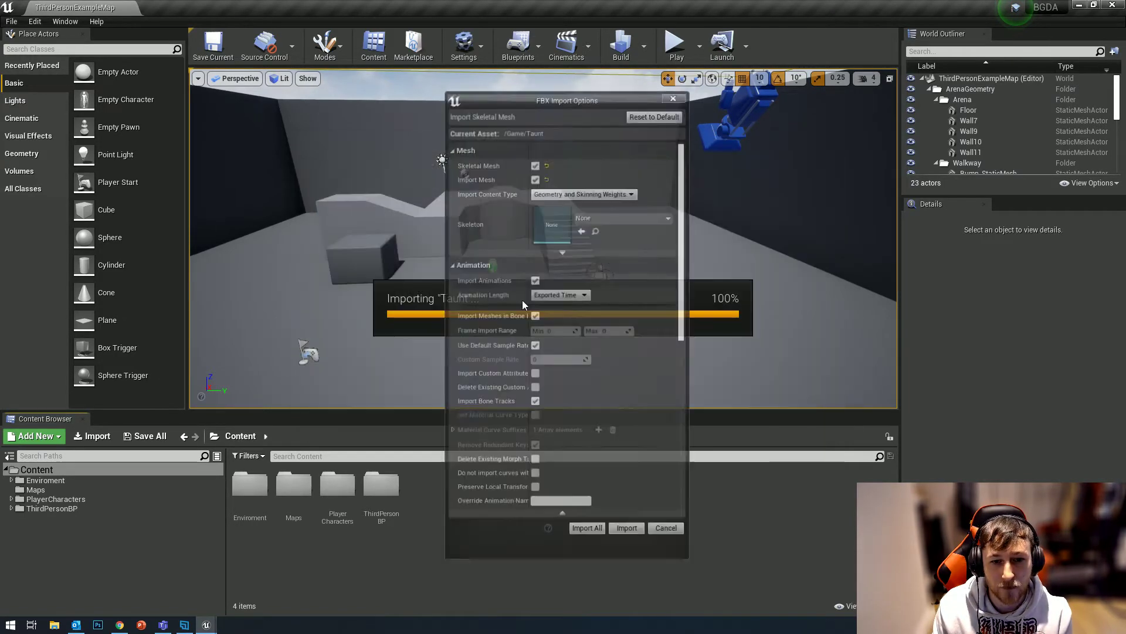
# Import Taunt as an animation only, with Import Mesh disabled and UE4_Mannequin_Skeleton as its skeleton
pyautogui.click(536, 178)
pyautogui.click(596, 188)
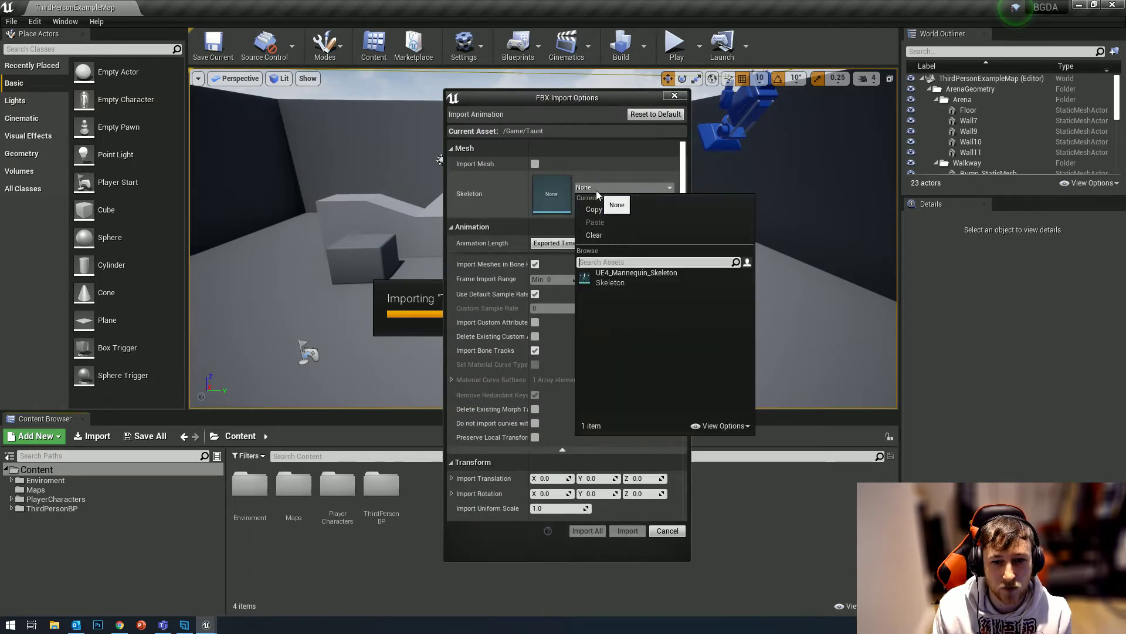
pyautogui.click(634, 276)
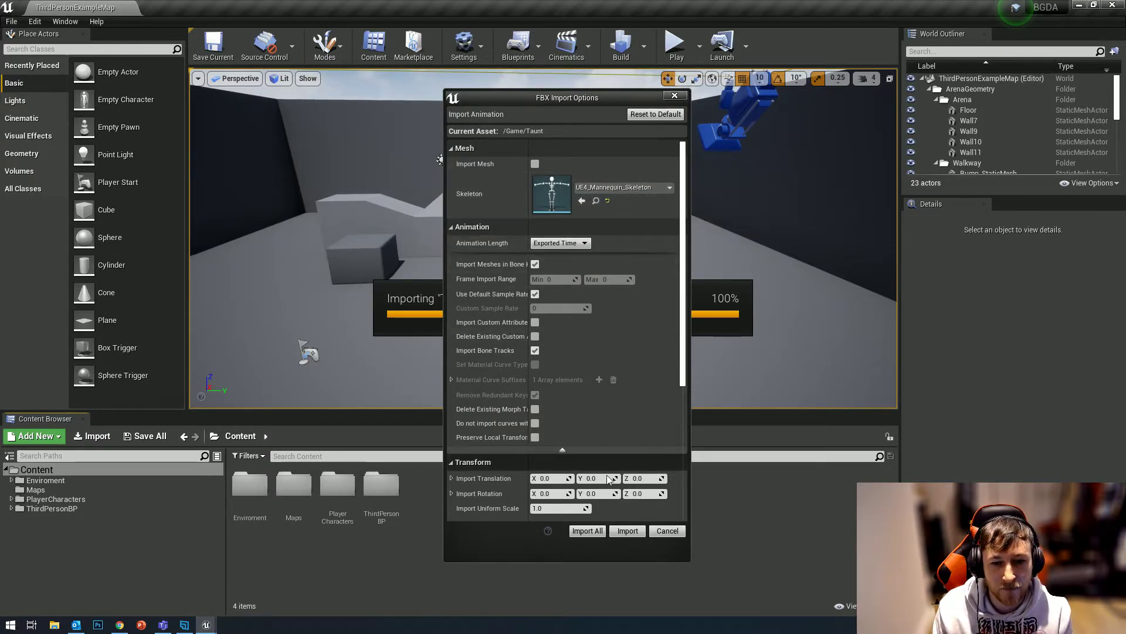
pyautogui.click(624, 530)
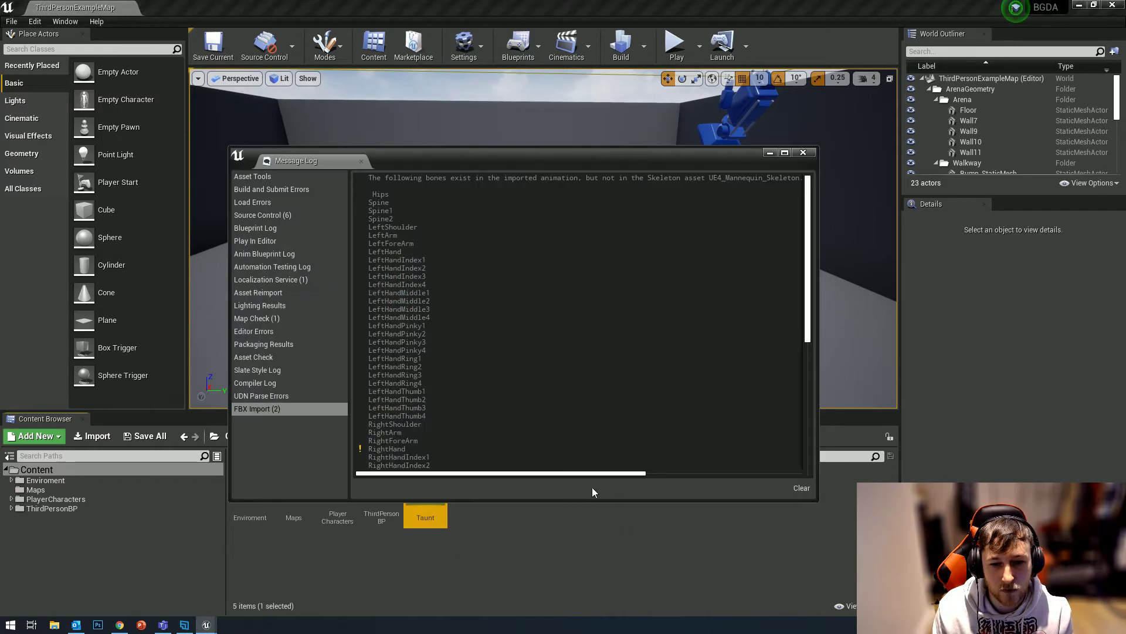
# Read through the FBX Import messages for the Taunt animation and close the message log
pyautogui.scroll(-5, 532, 364)
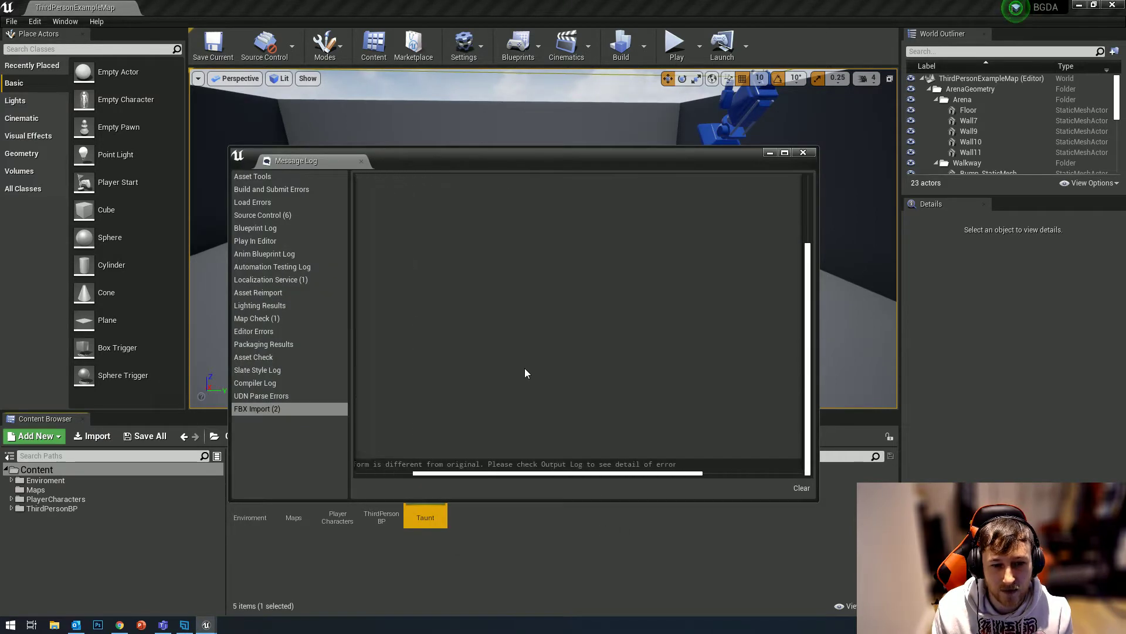
pyautogui.hscroll(3, 547, 413)
pyautogui.moveTo(612, 473); pyautogui.dragTo(499, 474)
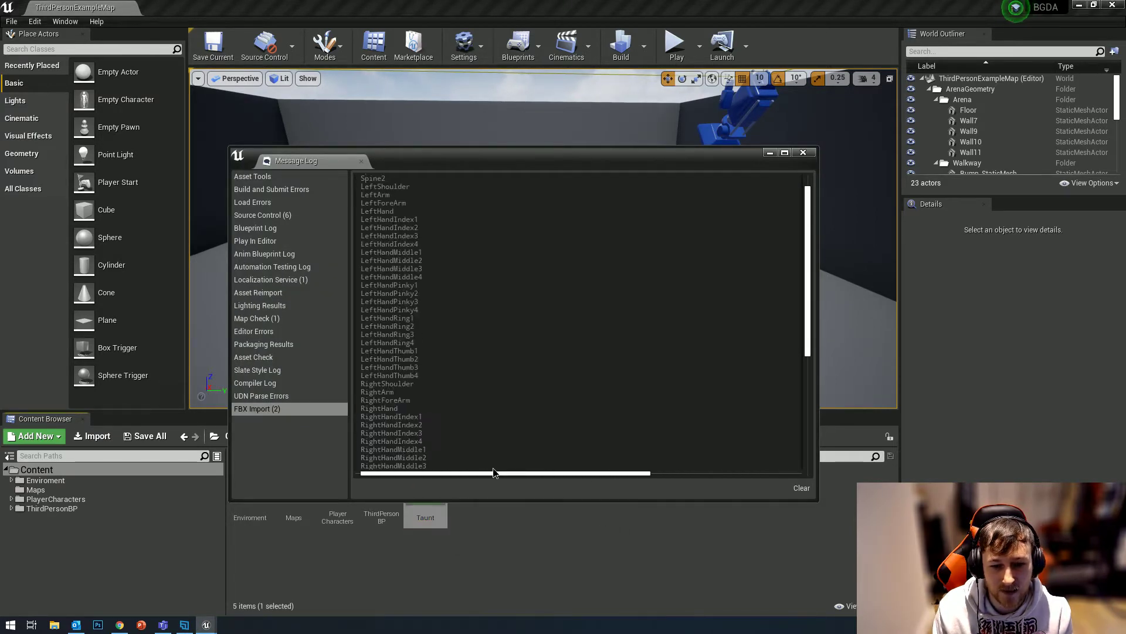
pyautogui.scroll(-3, 478, 415)
pyautogui.scroll(-4, 477, 416)
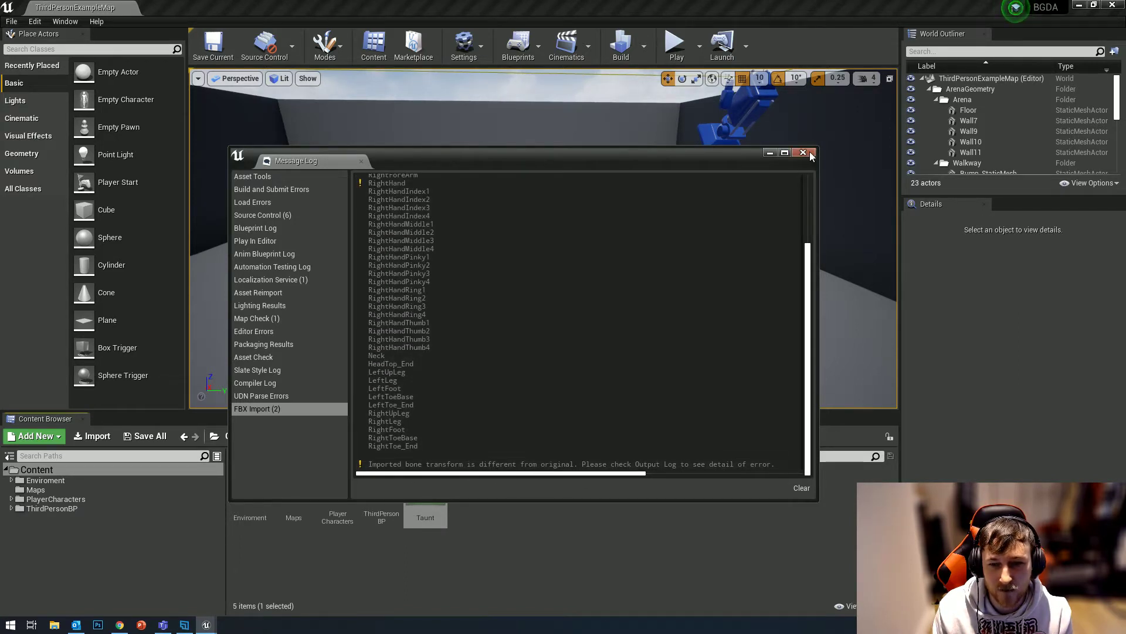
pyautogui.click(803, 152)
# Place the Taunt animation in the level near the Third Person text to preview it, and delete the placed actor
pyautogui.moveTo(427, 485); pyautogui.dragTo(441, 267)
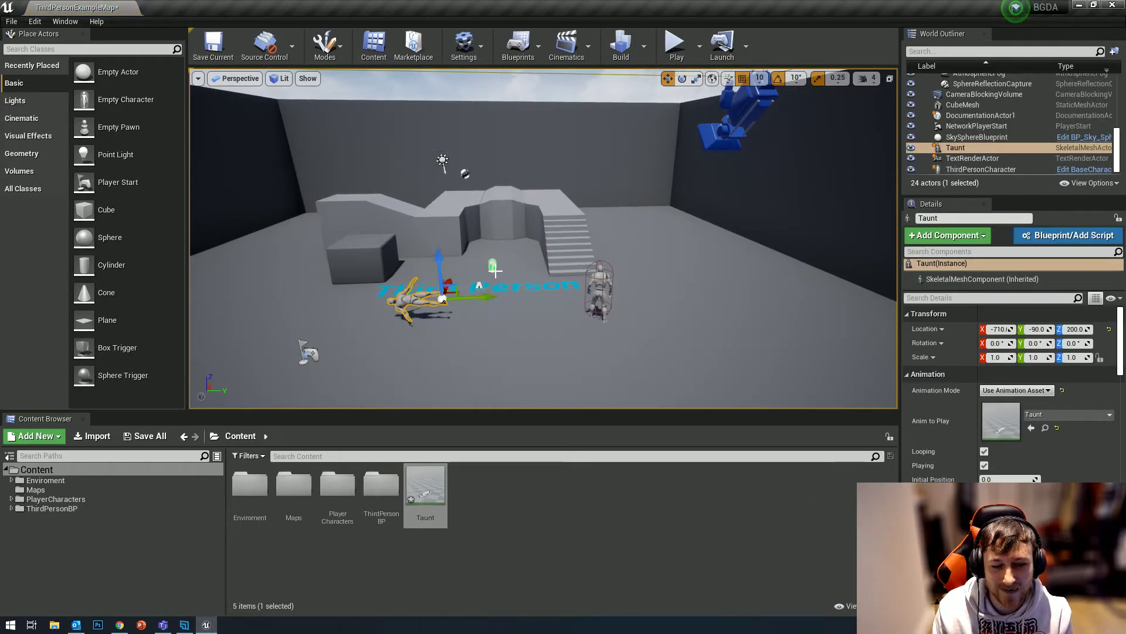
pyautogui.scroll(5, 442, 267)
pyautogui.scroll(2, 494, 275)
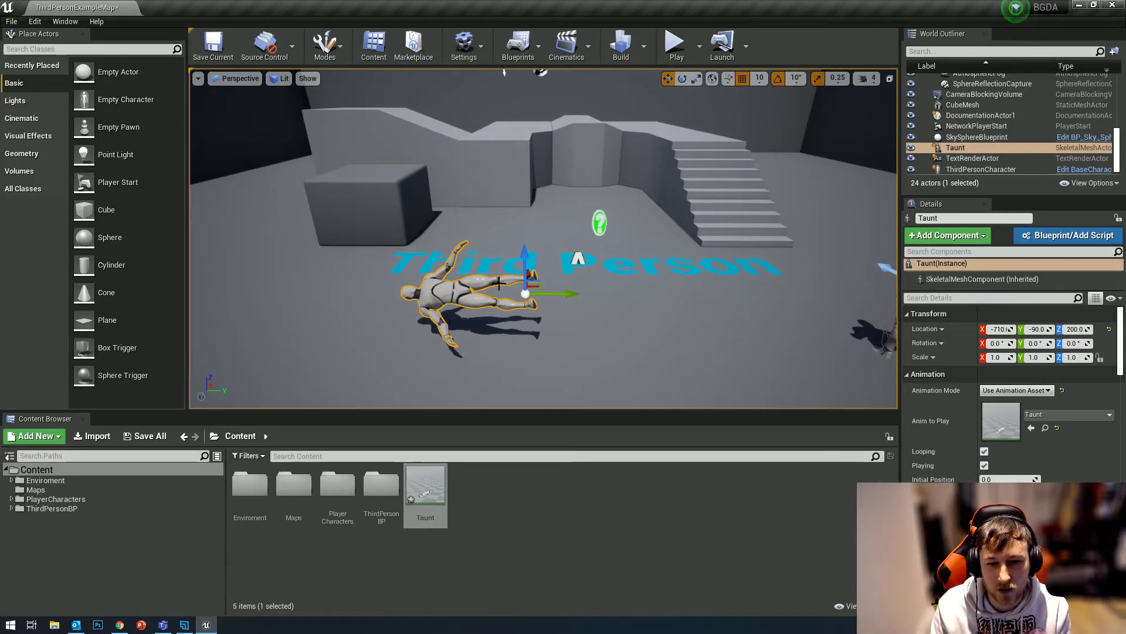
pyautogui.press('Delete')
pyautogui.moveTo(525, 268); pyautogui.dragTo(525, 268, button='right')
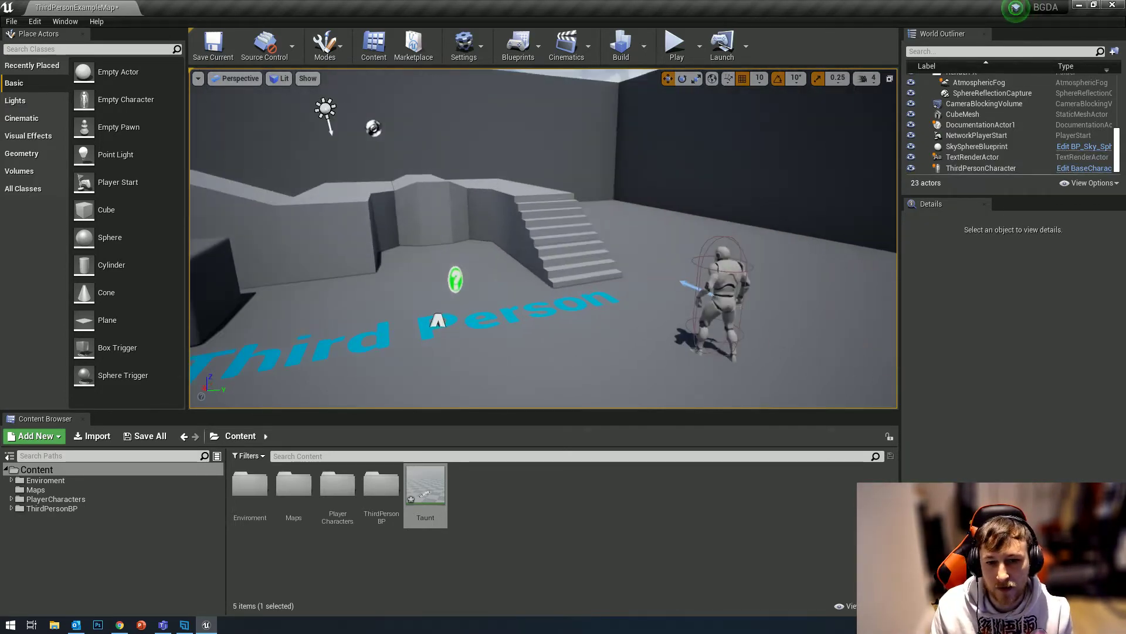
# Force-delete the Taunt animation asset from the Content folder
pyautogui.click(521, 505)
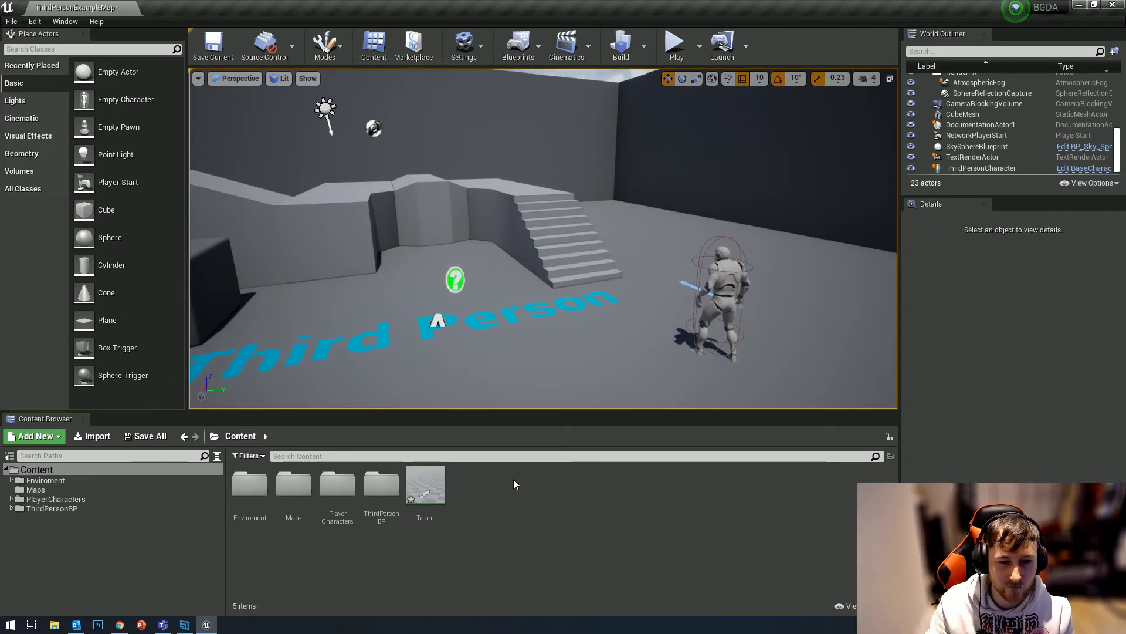
pyautogui.click(434, 482)
pyautogui.press('Delete')
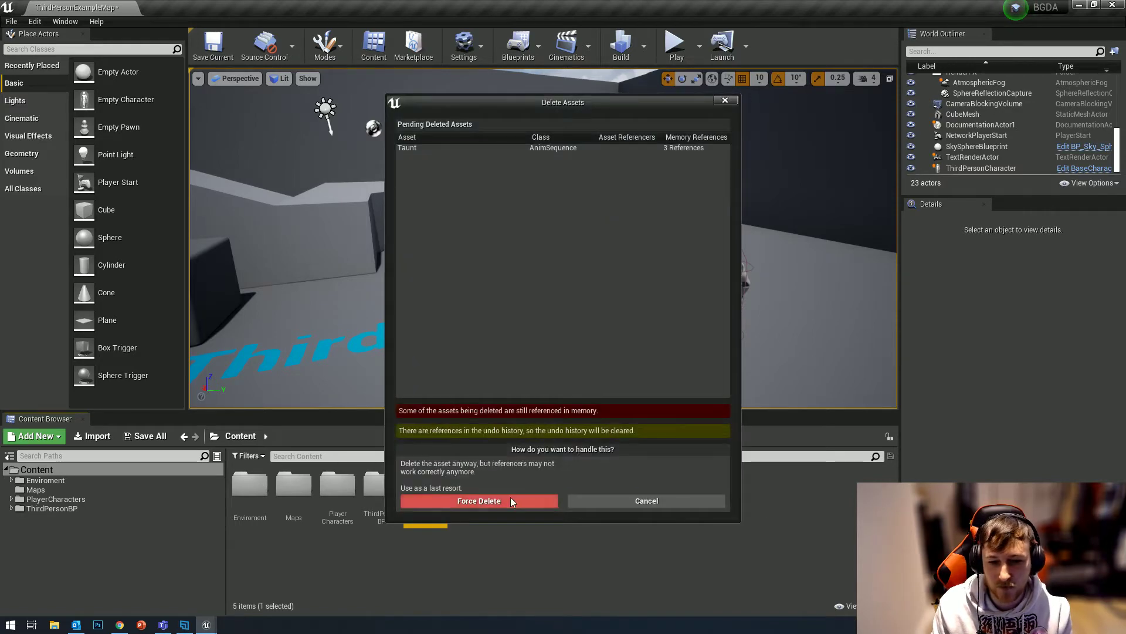
pyautogui.click(511, 499)
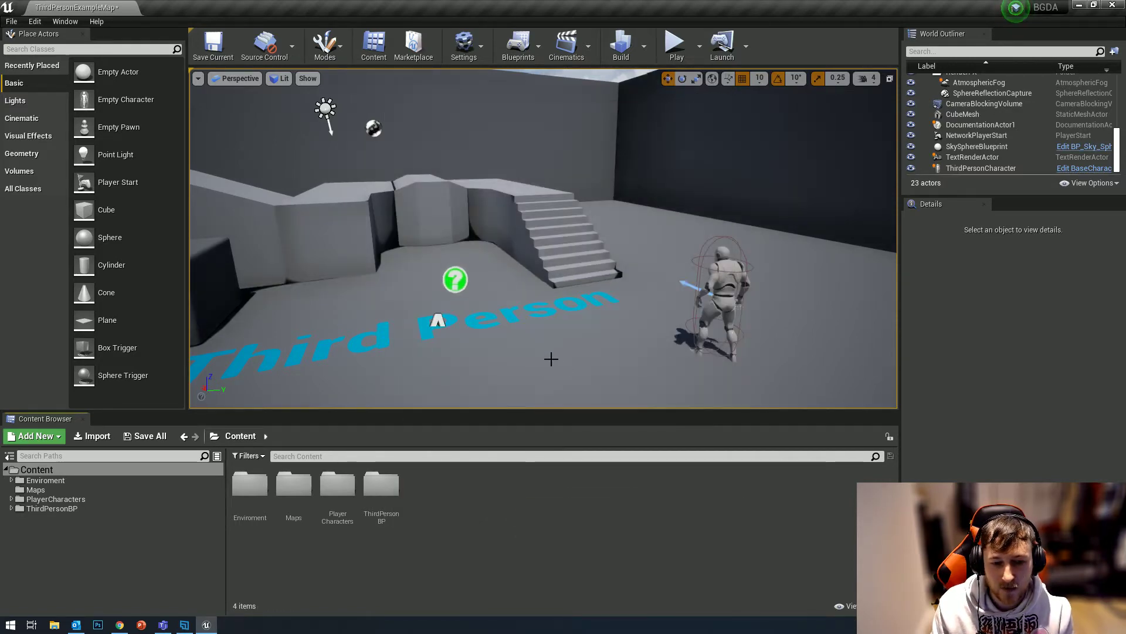
# Examine the download option, unzip password and version date on Terribilis Studio's Mixamo Converter web page, and minimize the browser
pyautogui.moveTo(553, 346); pyautogui.dragTo(534, 369, button='right')
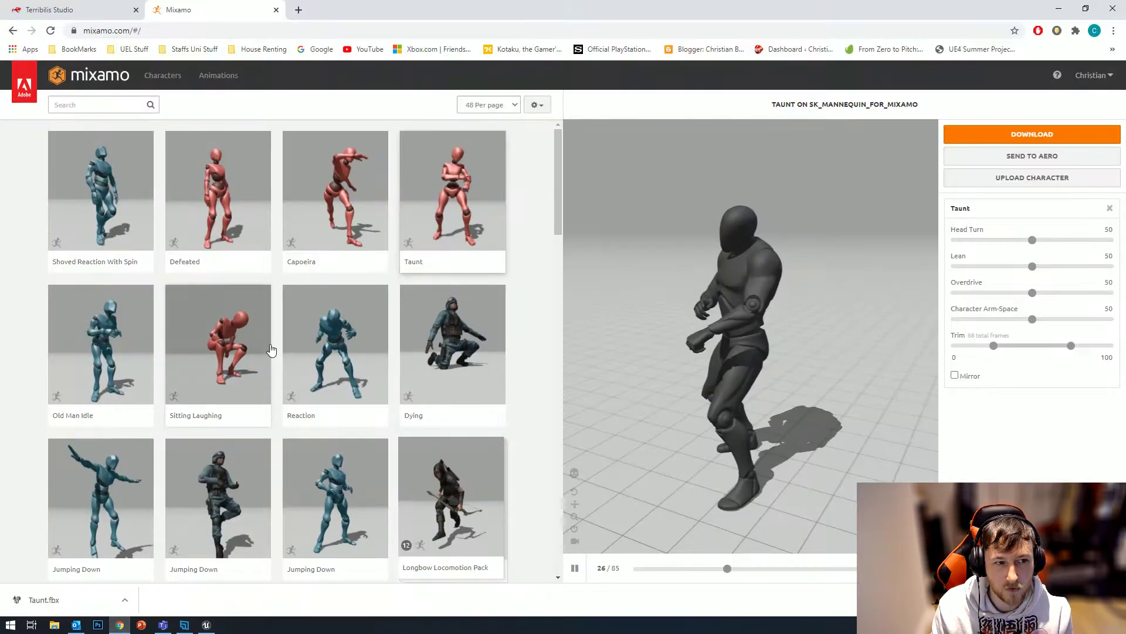
pyautogui.click(65, 10)
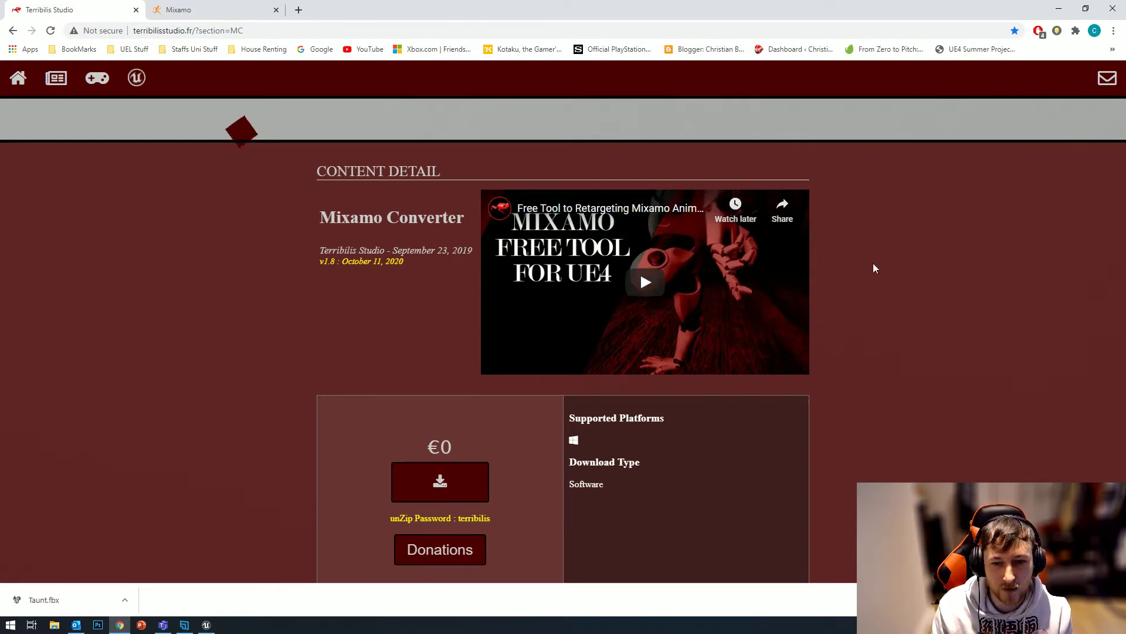
pyautogui.scroll(-3, 456, 341)
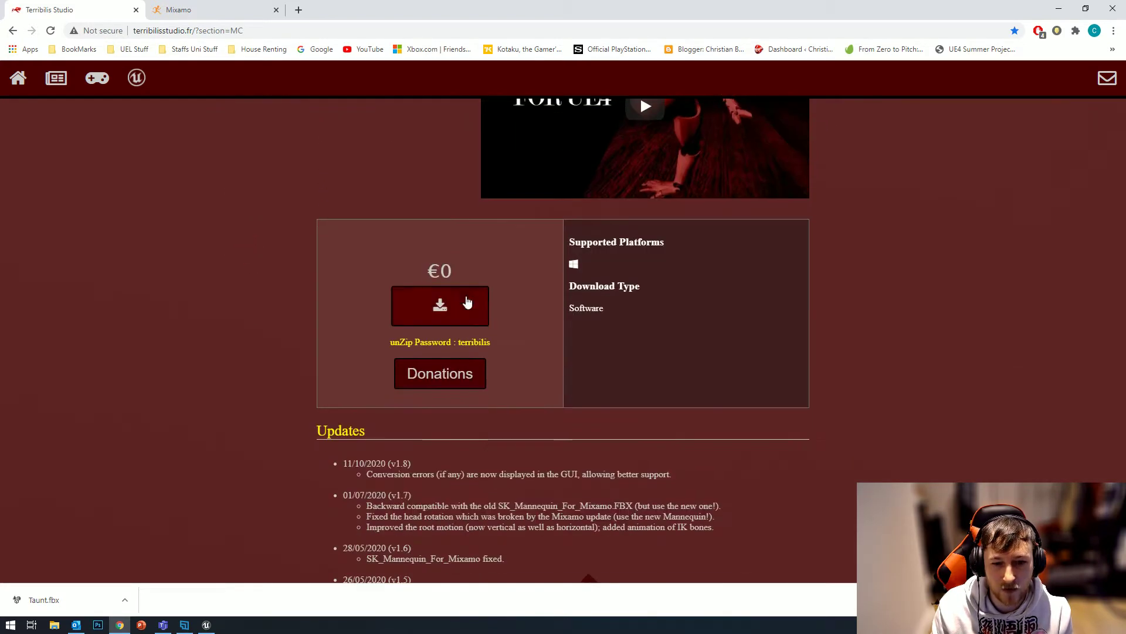
pyautogui.moveTo(425, 271); pyautogui.dragTo(469, 272)
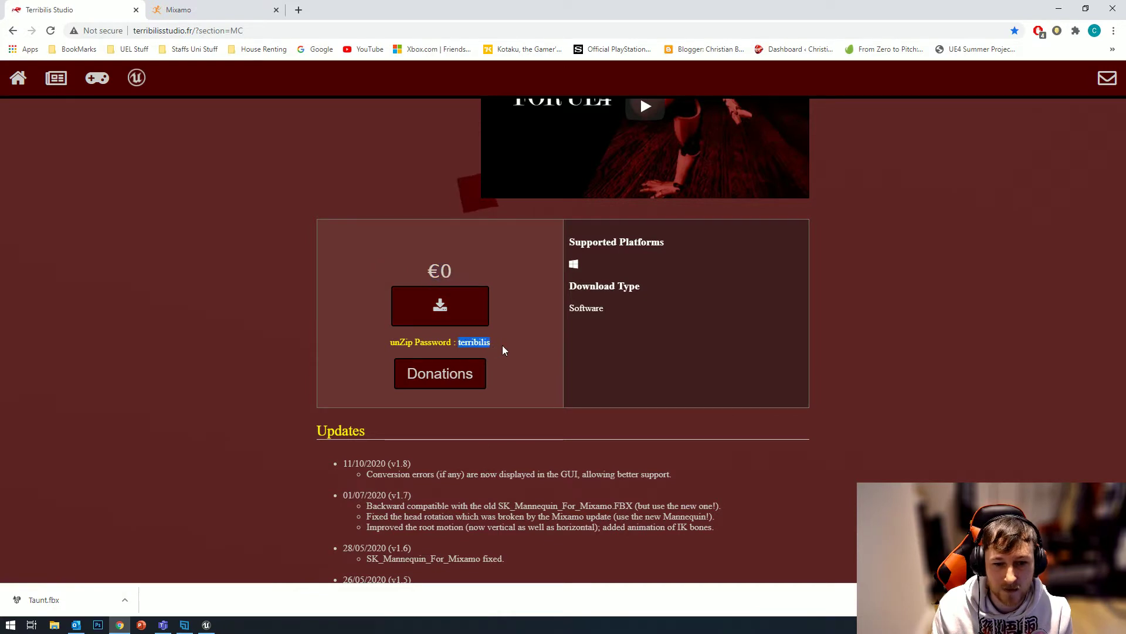
pyautogui.scroll(2, 503, 351)
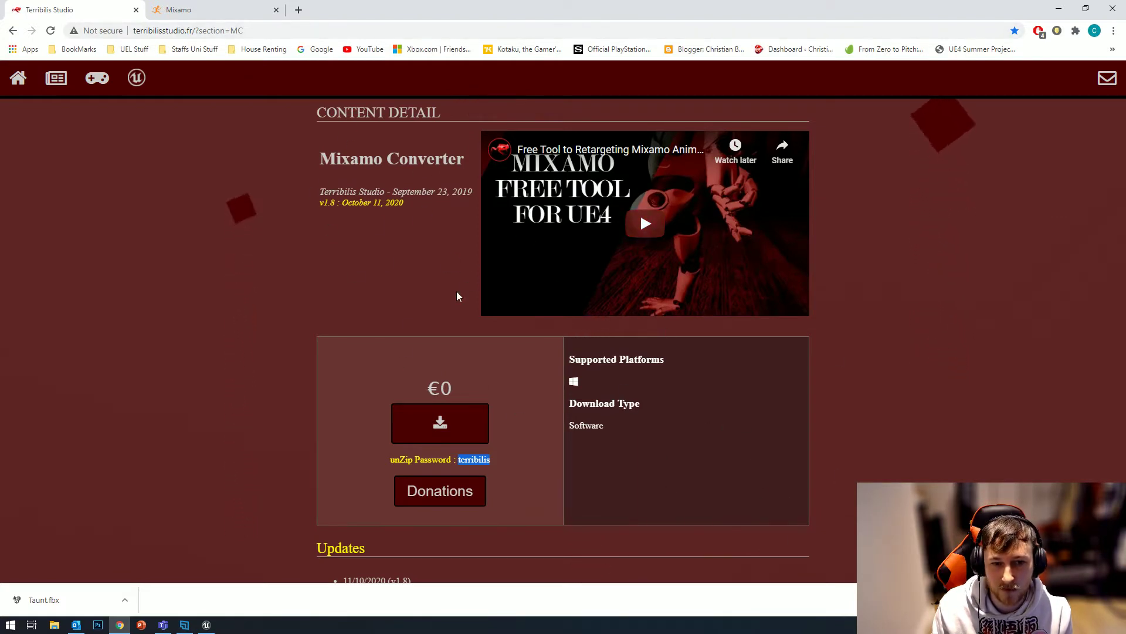
pyautogui.moveTo(391, 191); pyautogui.dragTo(419, 250)
pyautogui.click(449, 198)
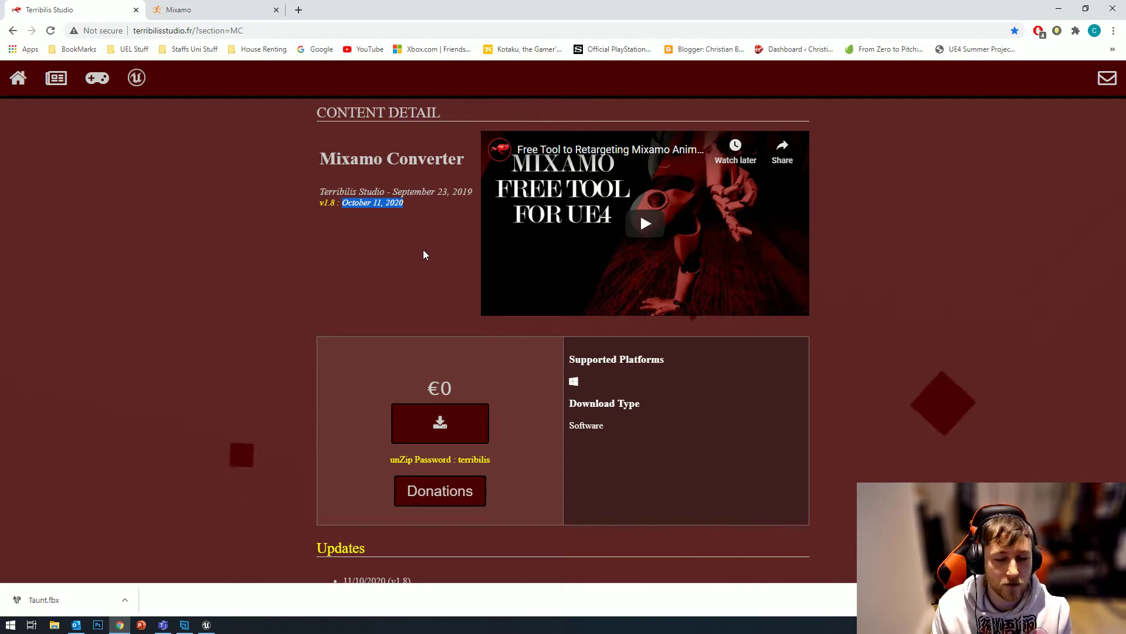
pyautogui.click(224, 15)
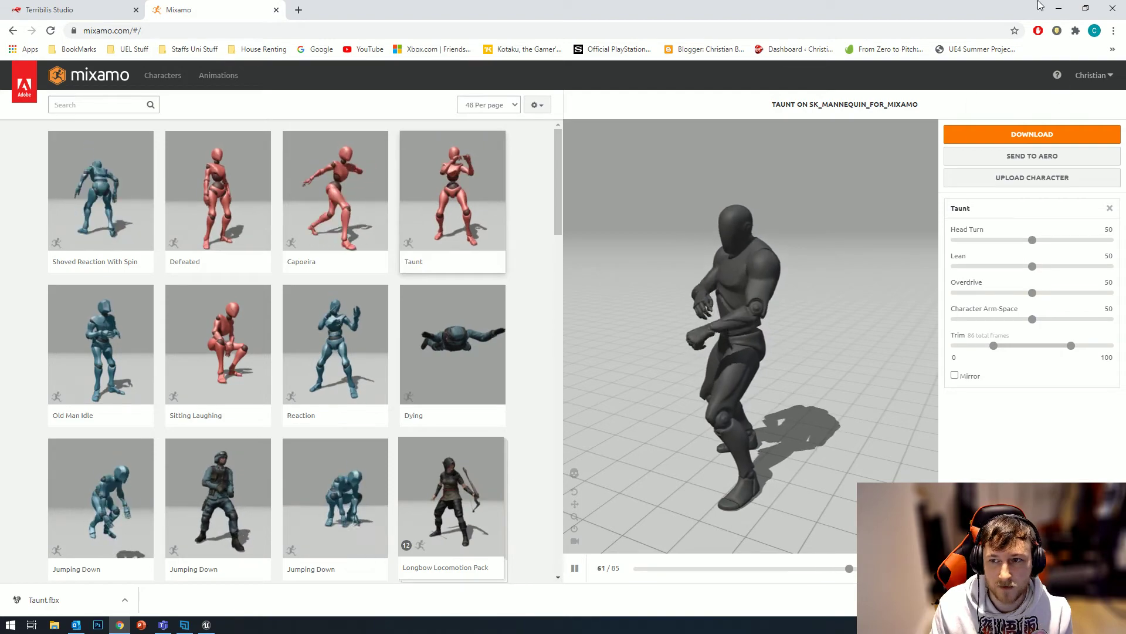
pyautogui.click(1059, 8)
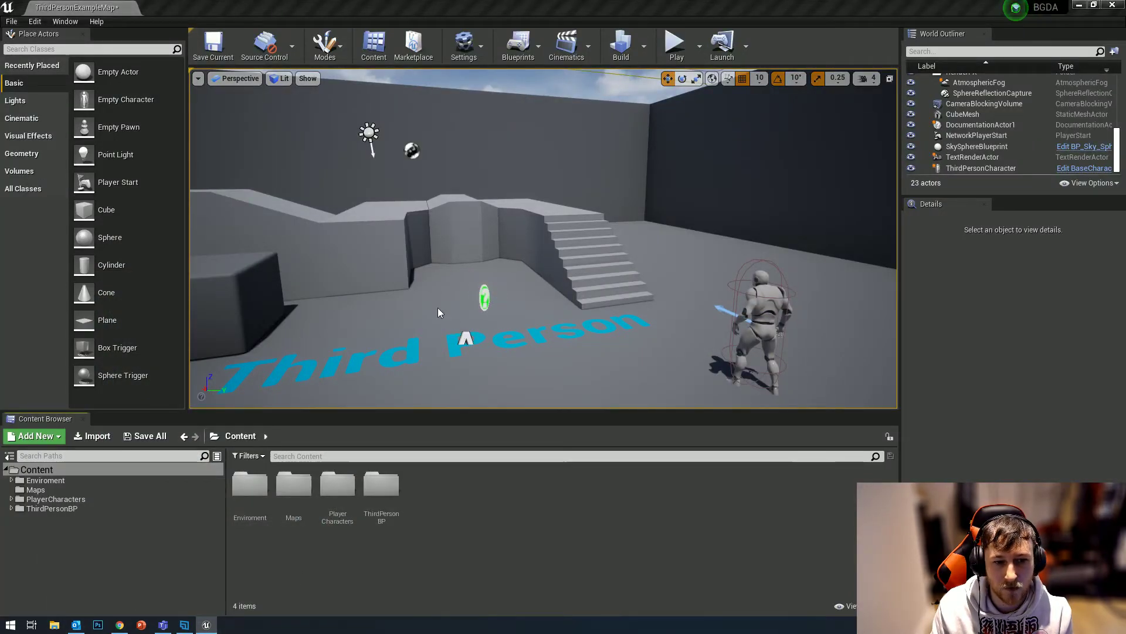
# In File Explorer, open the nested mixamo_converter folder on the Desktop and select SK_Mannequin_For_Mixamo.FBX
pyautogui.press('super+e')
pyautogui.moveTo(301, 367); pyautogui.dragTo(301, 308)
pyautogui.click(260, 325)
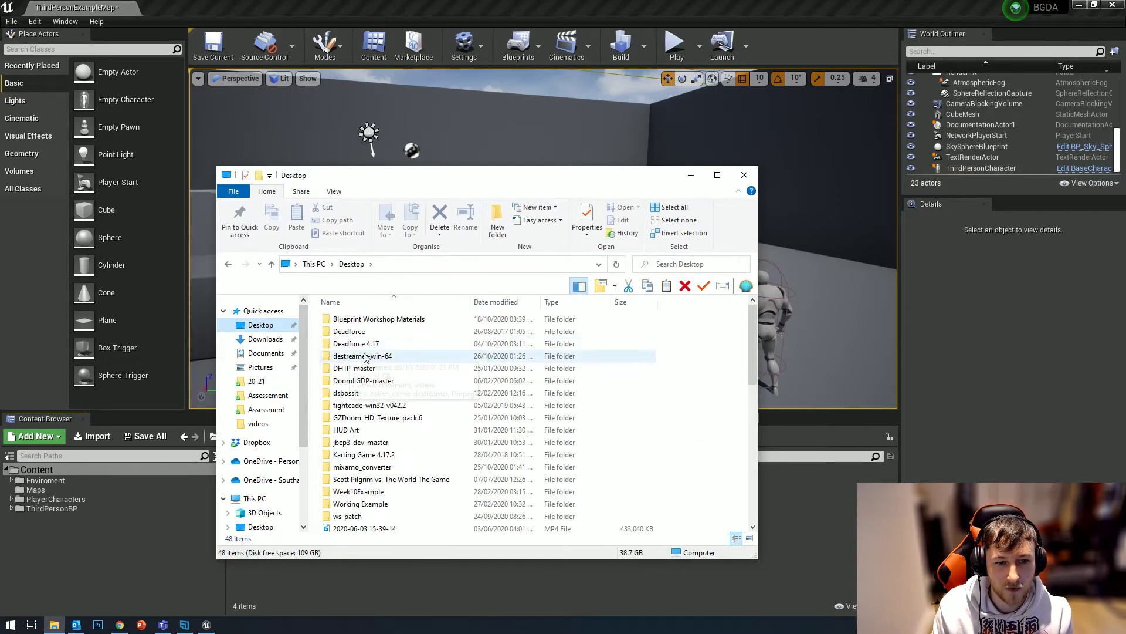
pyautogui.press('t')
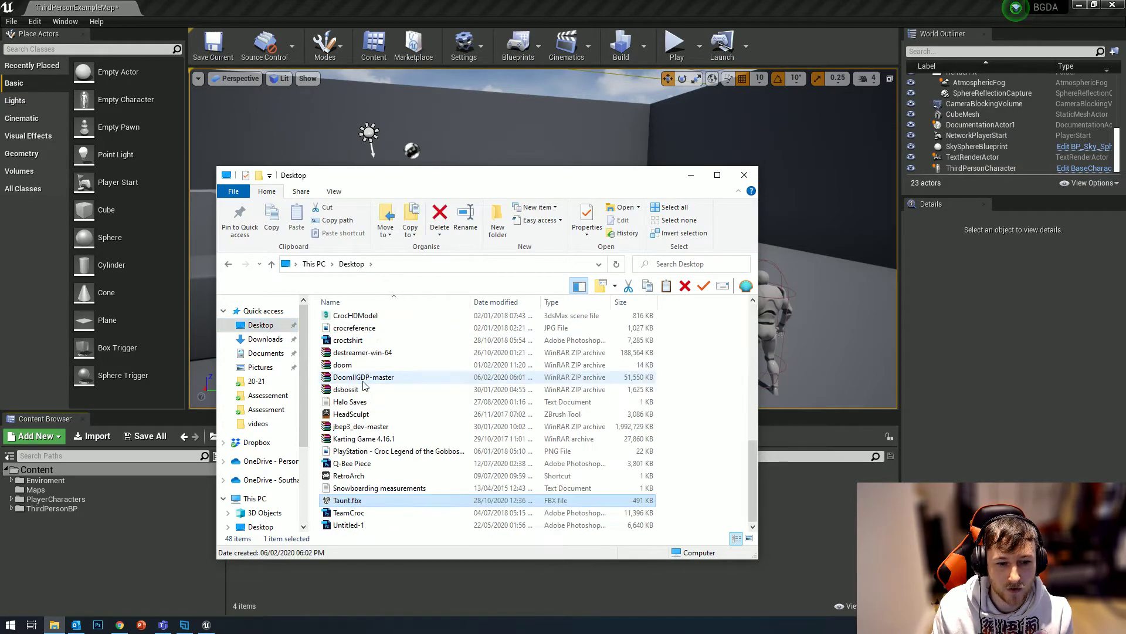
pyautogui.press('Down')
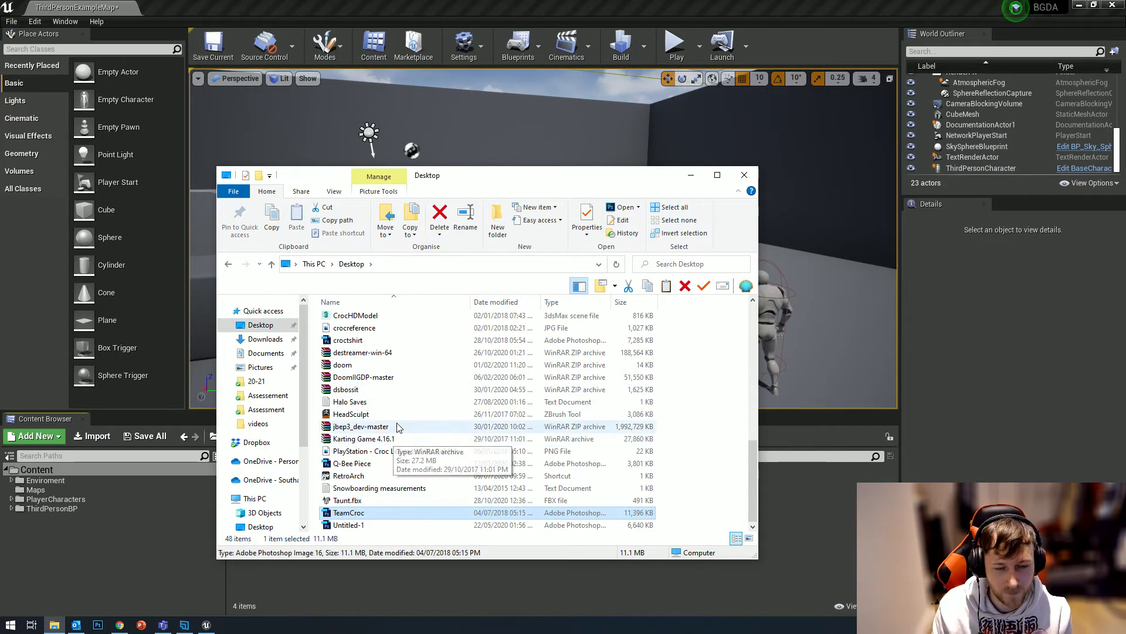
pyautogui.scroll(10, 398, 427)
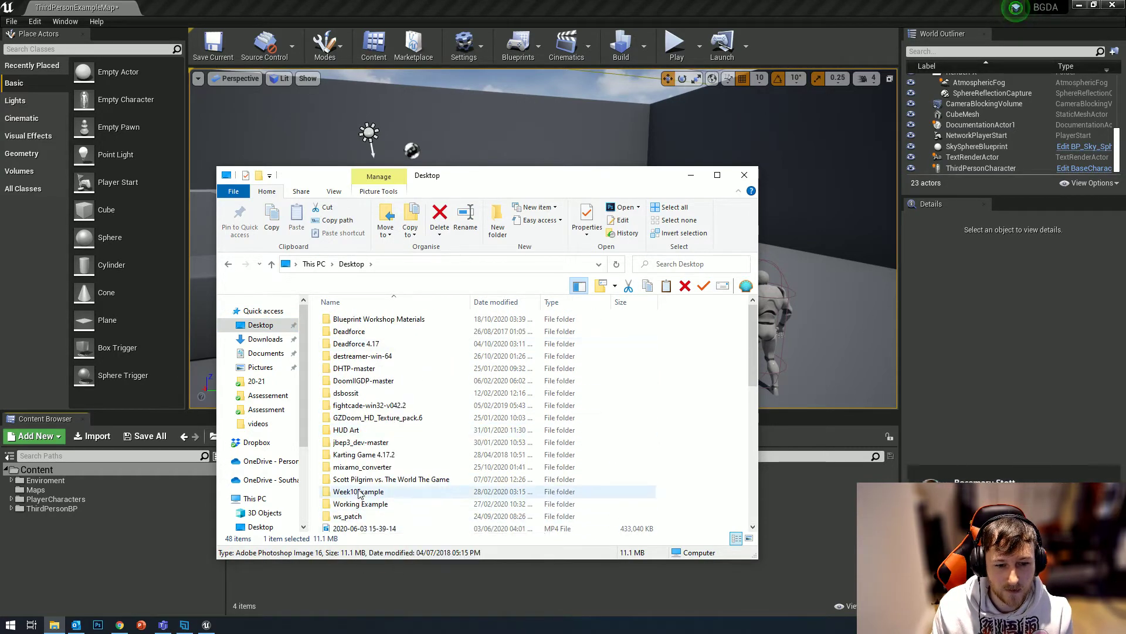
pyautogui.doubleClick(361, 467)
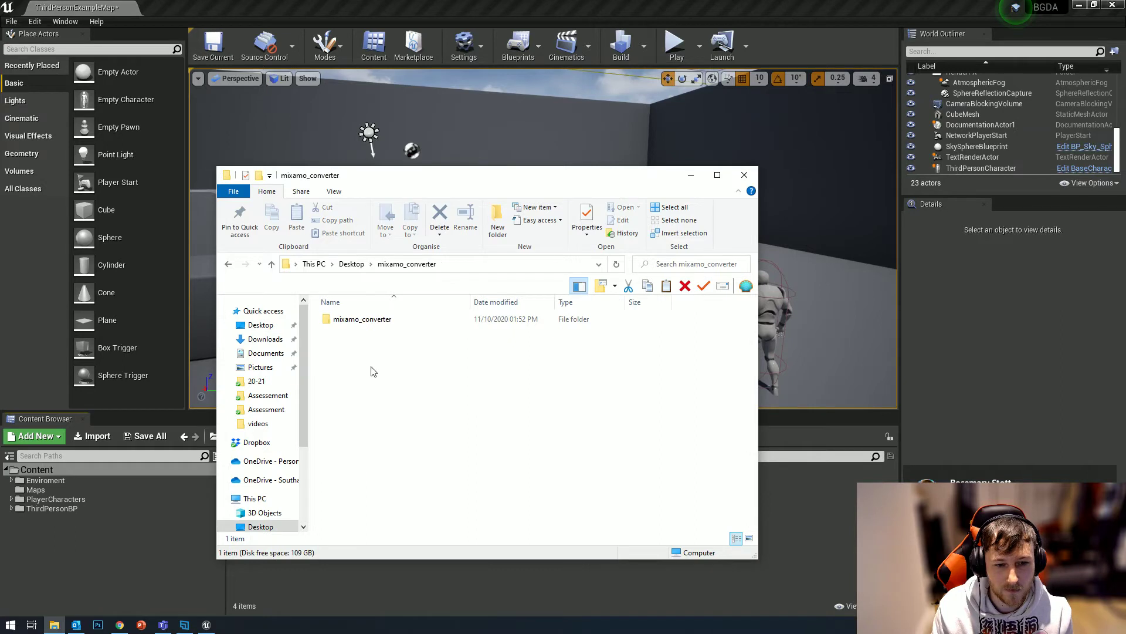
pyautogui.doubleClick(374, 324)
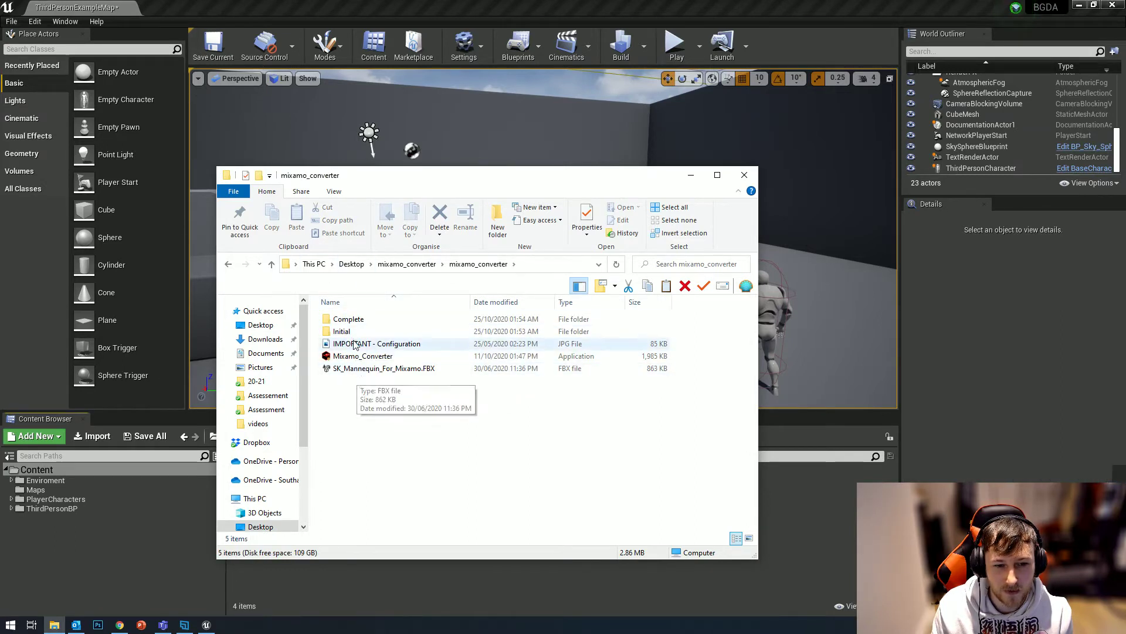
pyautogui.click(342, 368)
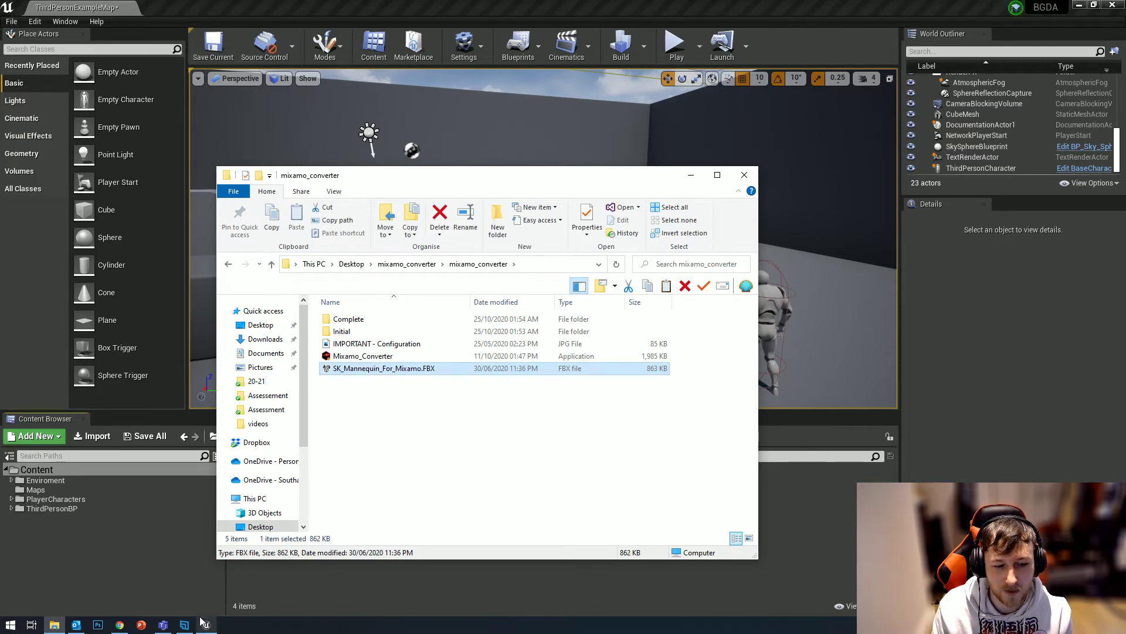
# In Mixamo, upload SK_Mannequin_For_Mixamo.FBX from the mixamo_converter folder and accept it as the new character
pyautogui.hotkey('alt', 'Tab')
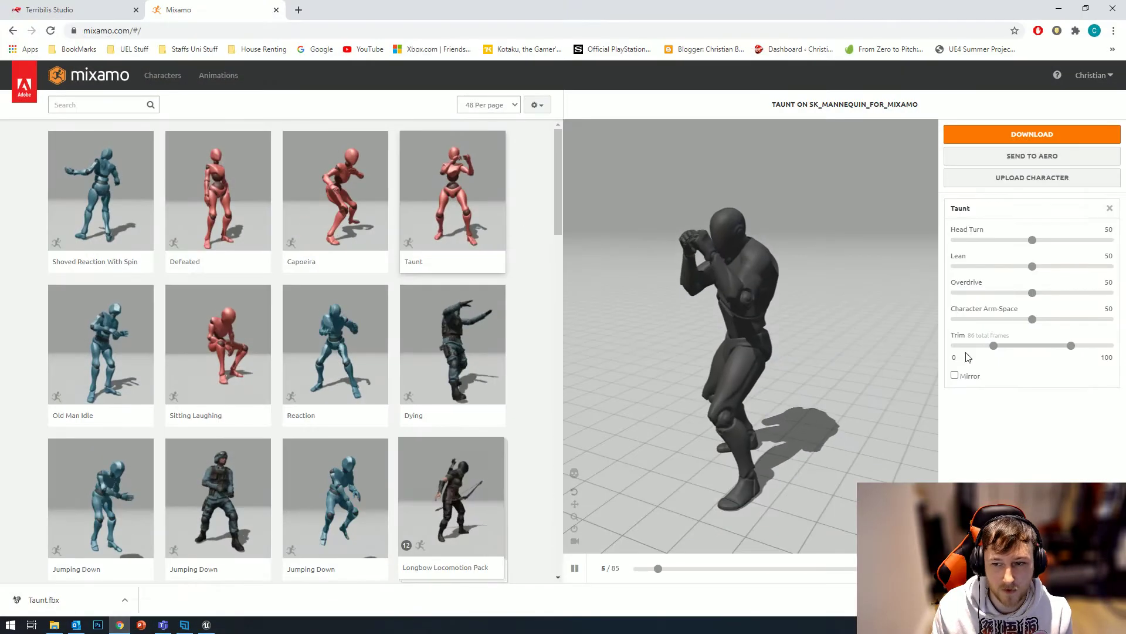
pyautogui.click(990, 179)
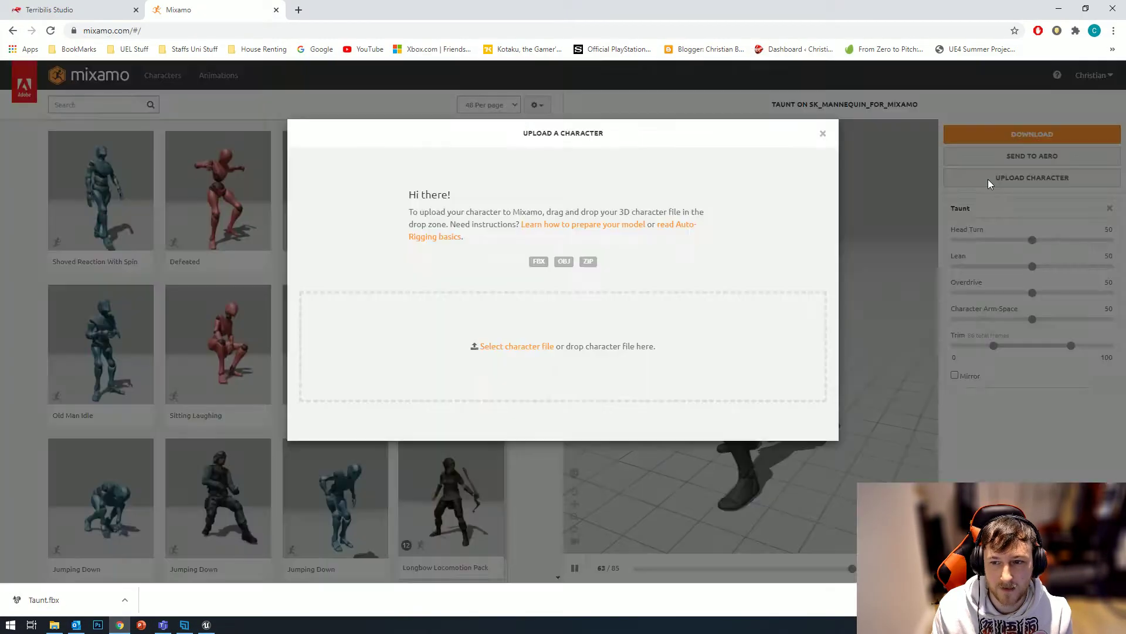
pyautogui.click(517, 346)
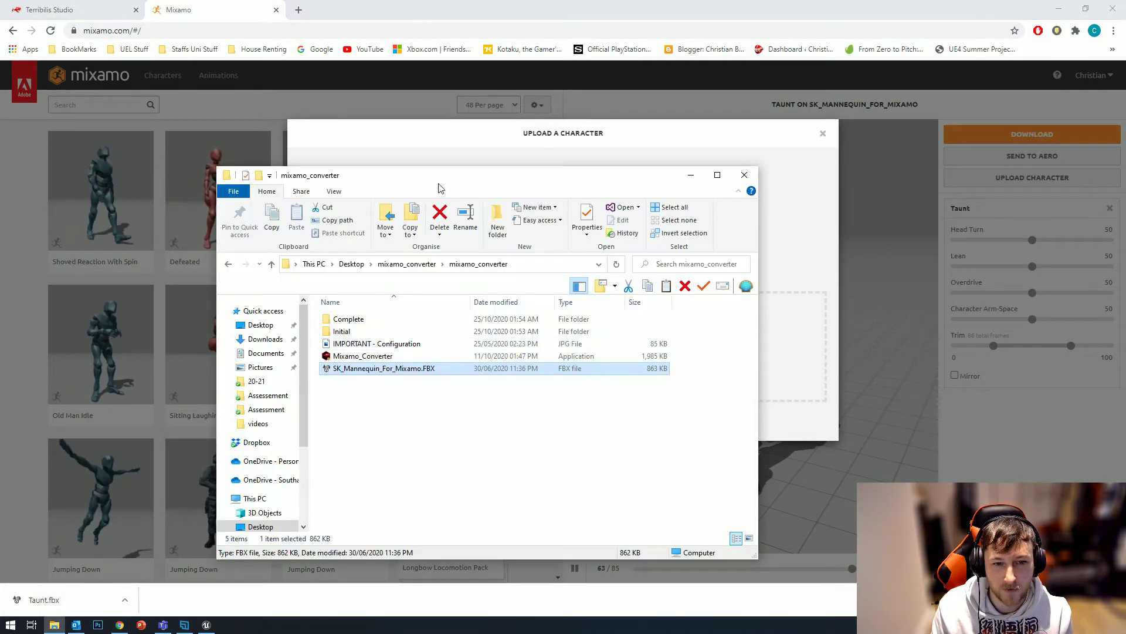
pyautogui.moveTo(442, 185); pyautogui.dragTo(246, 163)
pyautogui.doubleClick(227, 347)
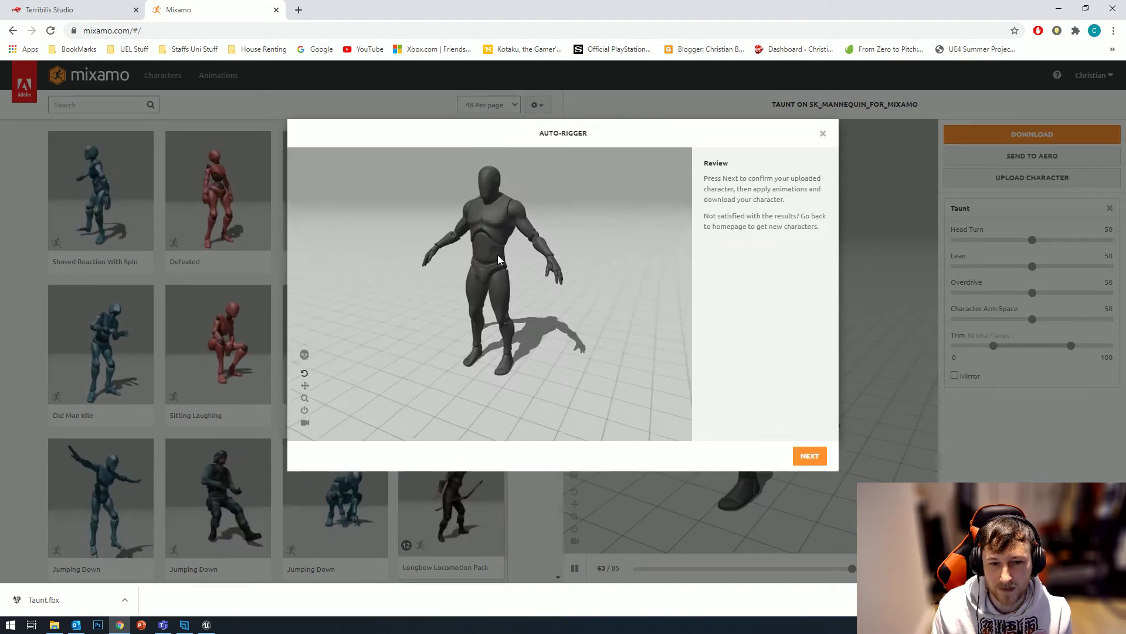
pyautogui.click(809, 457)
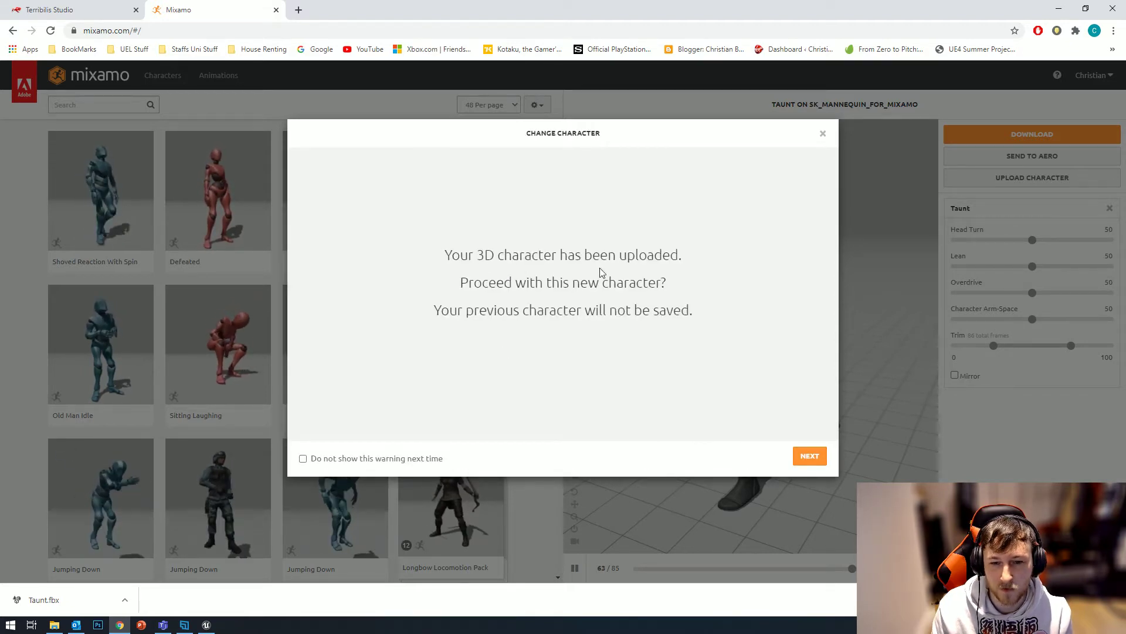
pyautogui.click(808, 456)
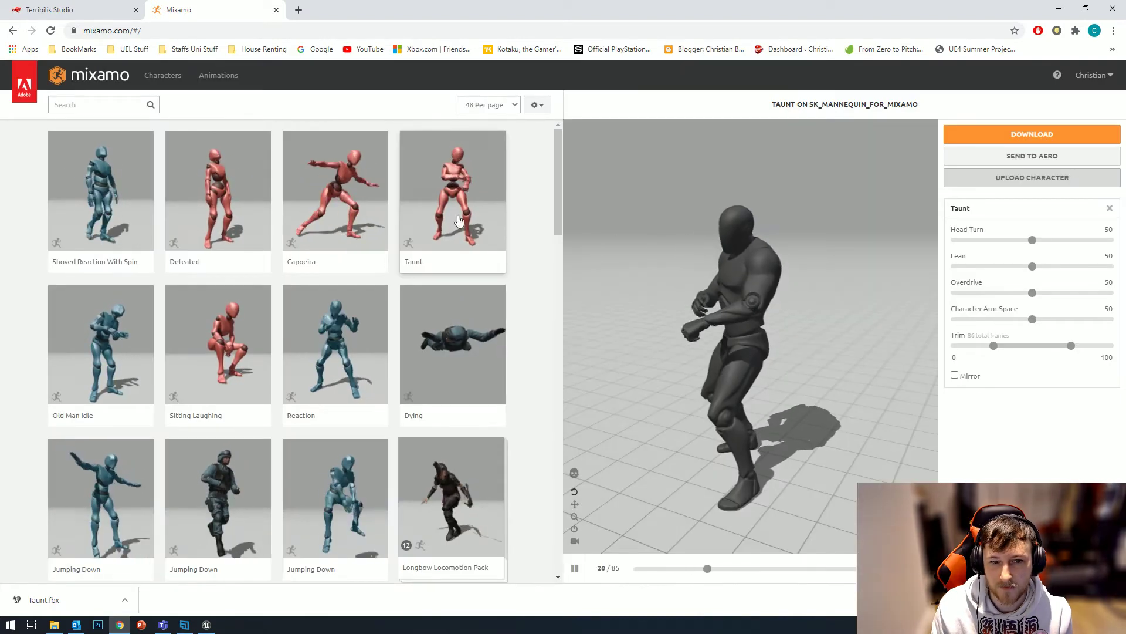
# Apply the Capoeira animation to the mannequin, with Posture at 84 and Step Width at 100
pyautogui.click(382, 218)
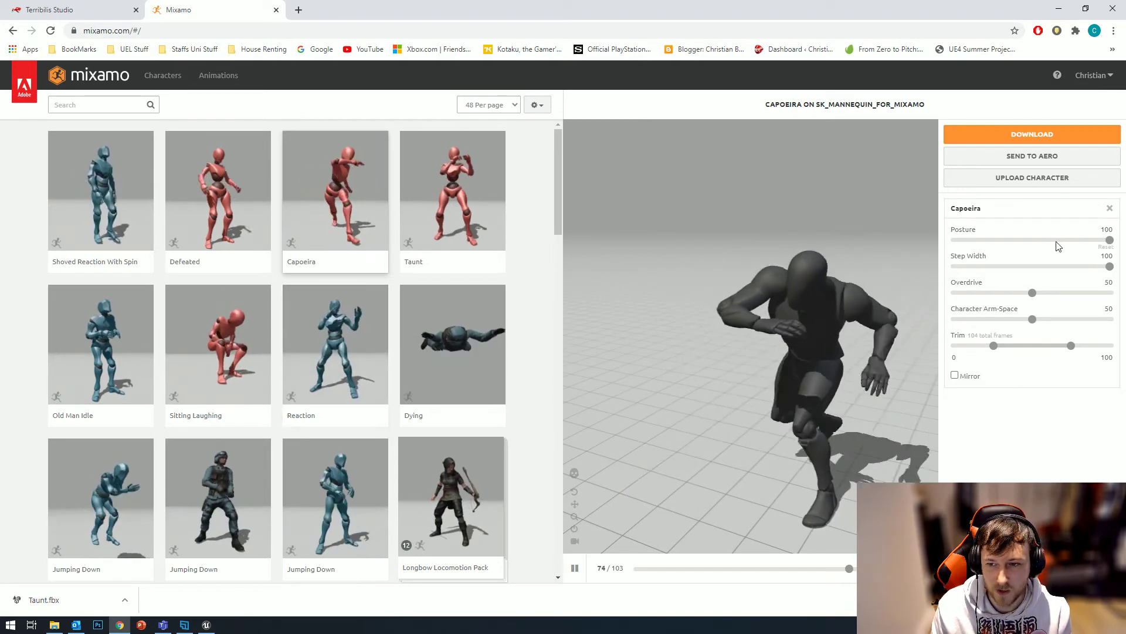
pyautogui.moveTo(1059, 241); pyautogui.dragTo(1085, 241)
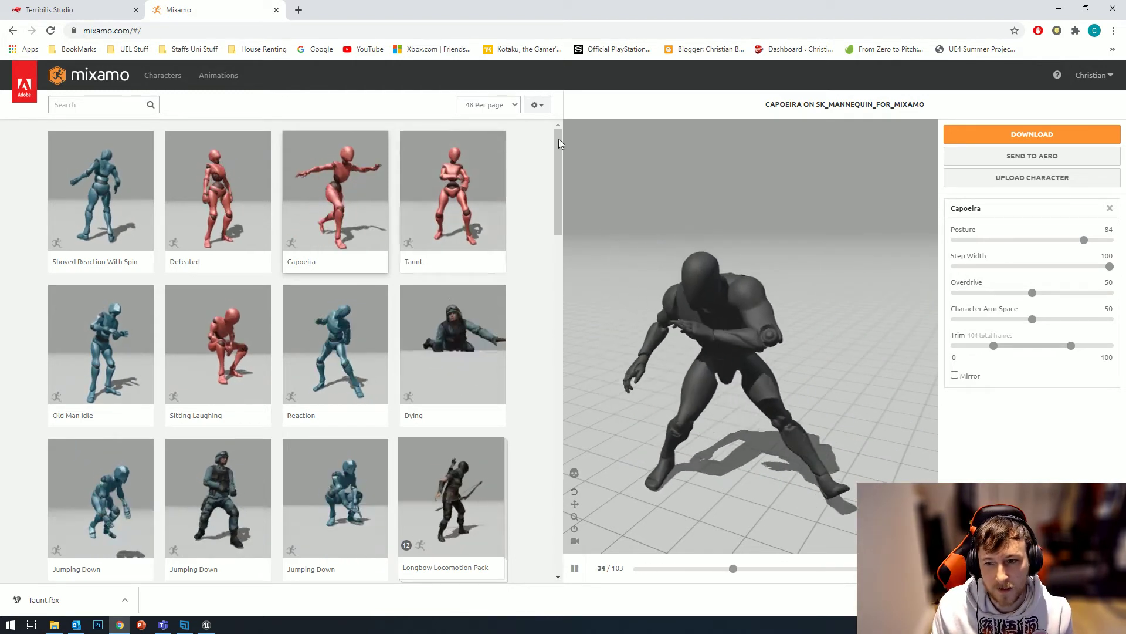
# Download the Capoeira animation as FBX, without skin, at 30 frames per second with uniform keyframe reduction
pyautogui.click(1009, 136)
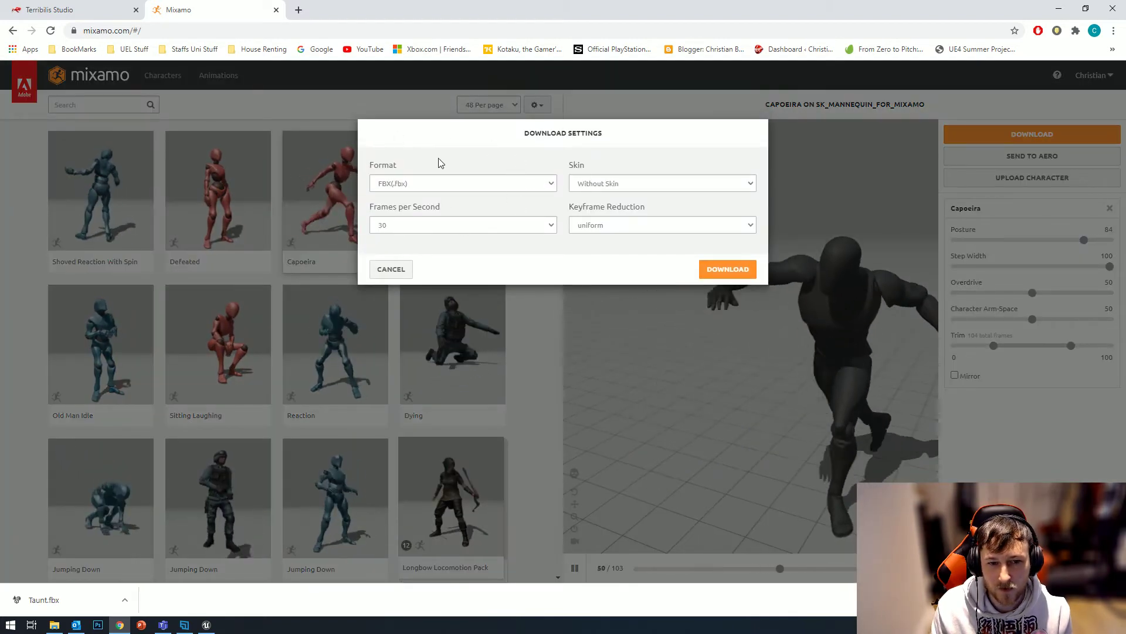
pyautogui.click(441, 186)
pyautogui.click(413, 197)
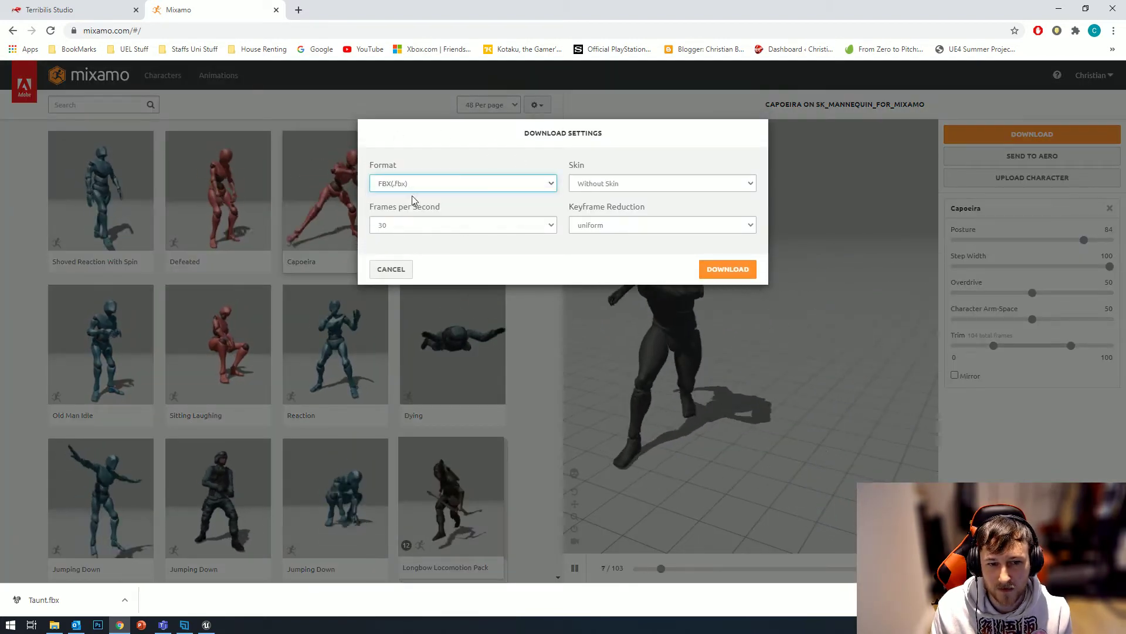
pyautogui.click(622, 184)
pyautogui.click(604, 206)
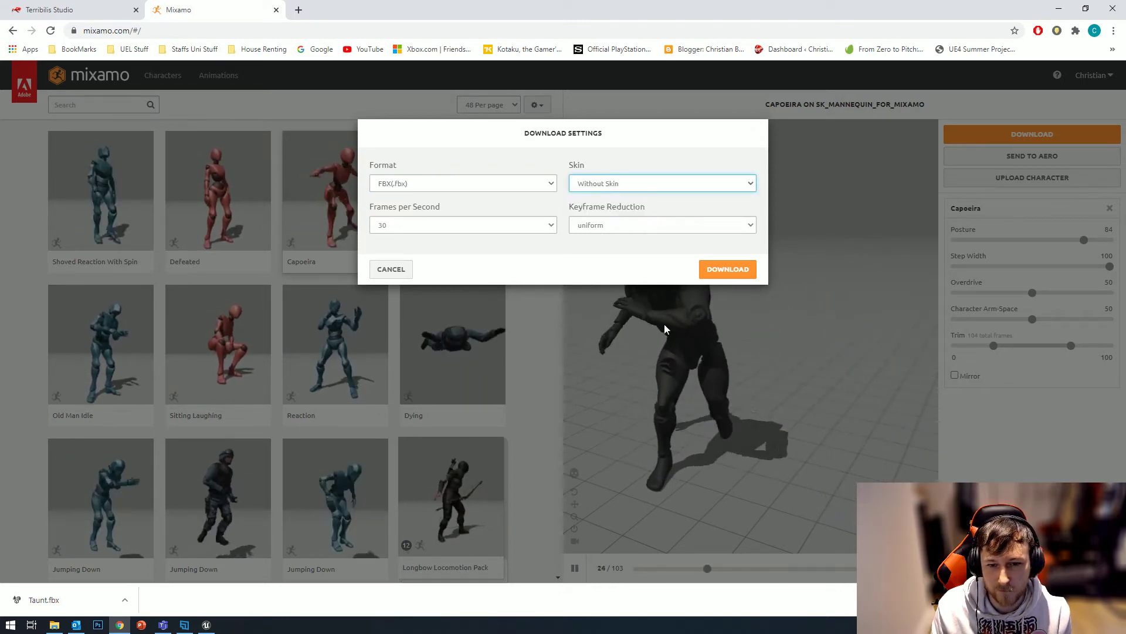
pyautogui.click(602, 218)
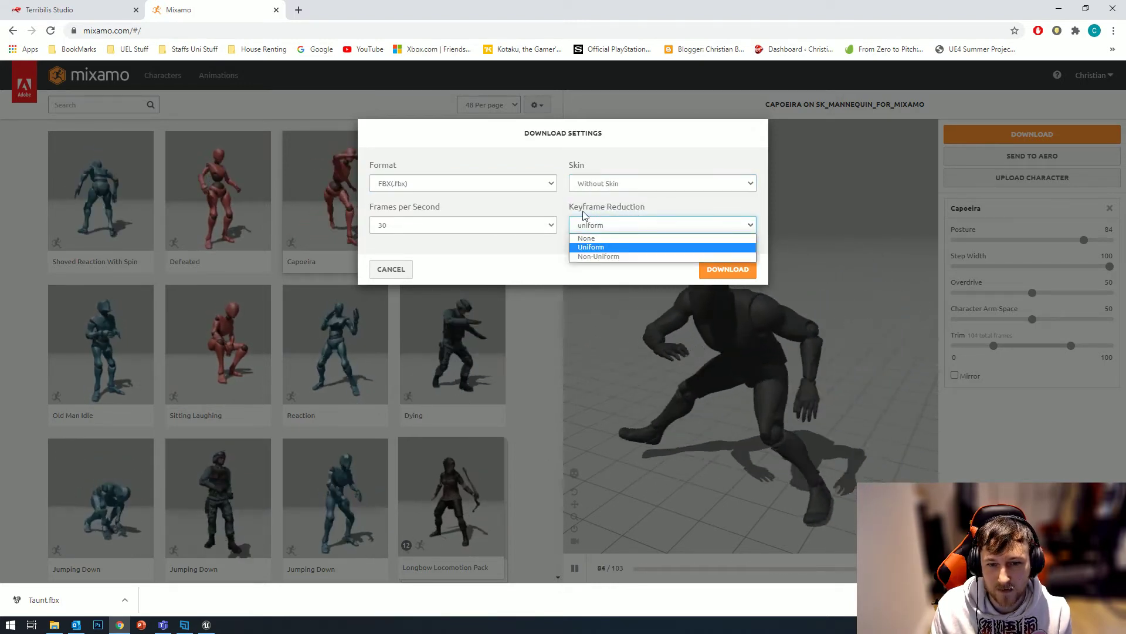
pyautogui.click(594, 249)
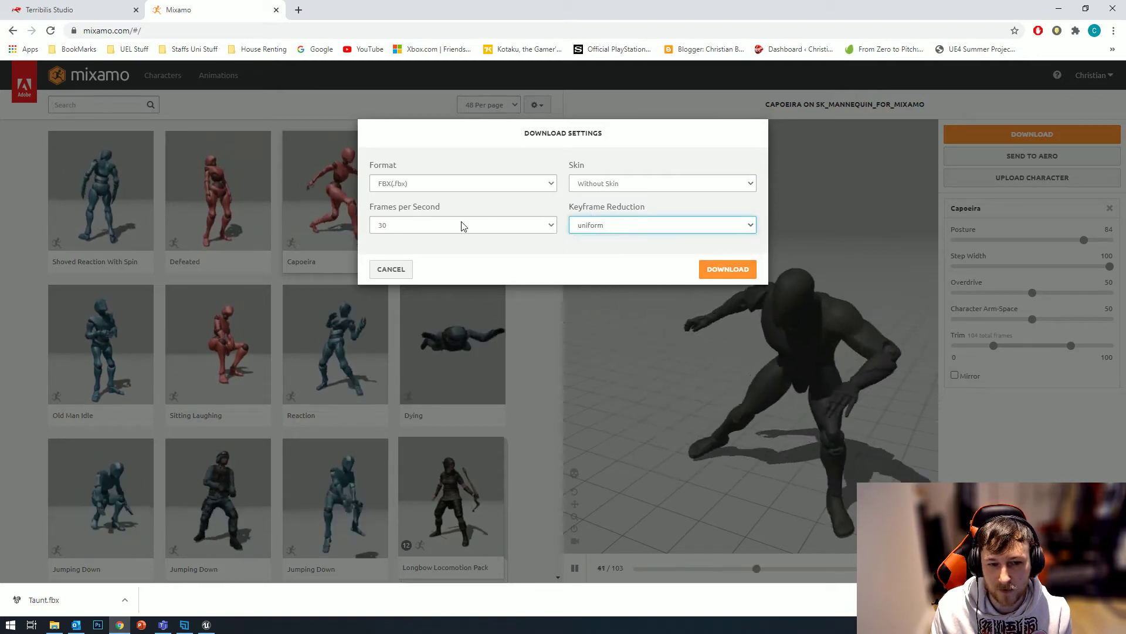
pyautogui.click(502, 228)
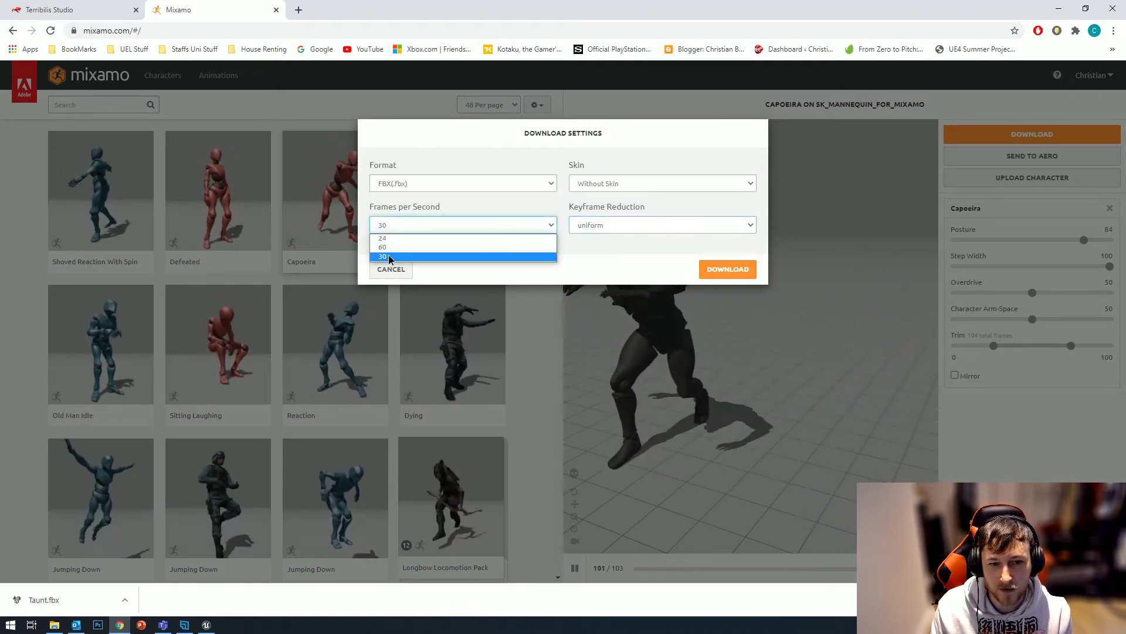
pyautogui.click(392, 256)
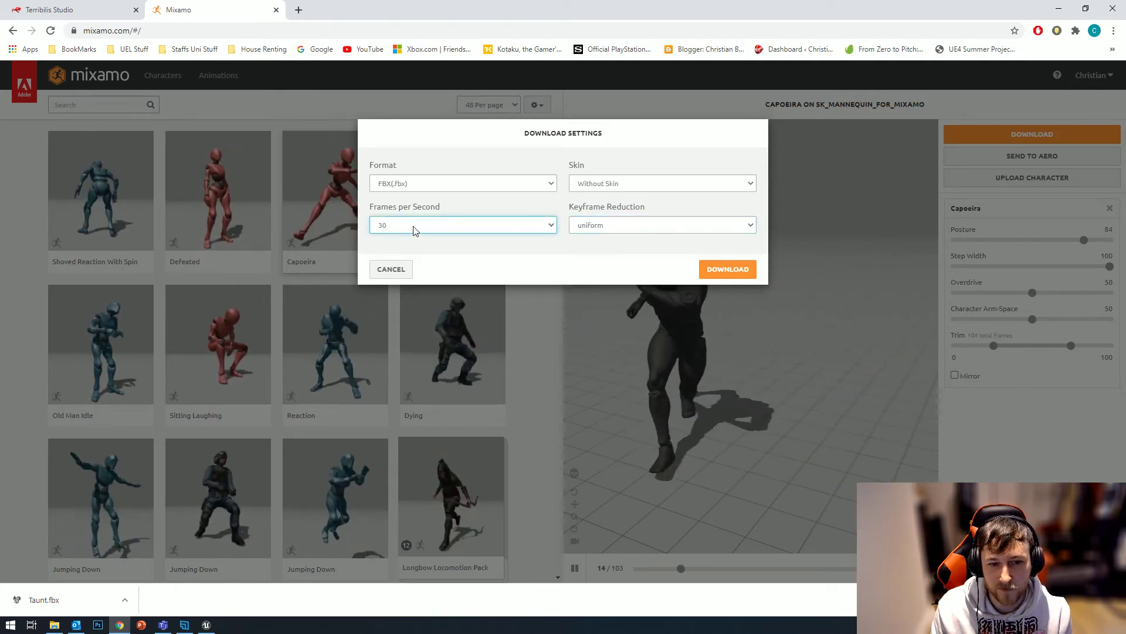
pyautogui.click(734, 273)
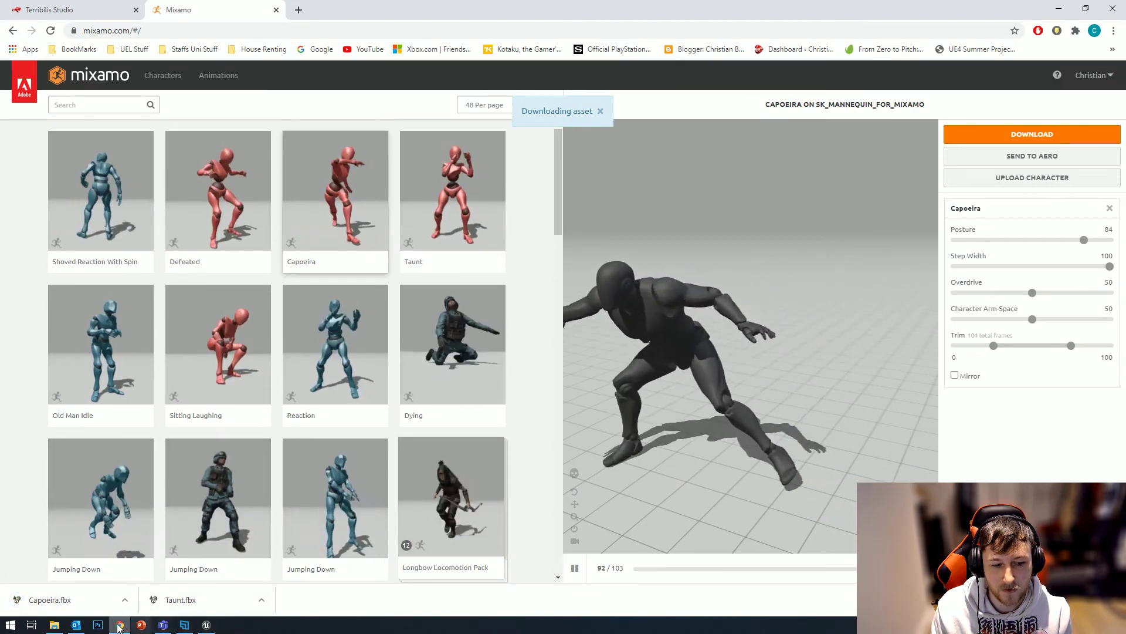
# Put the downloaded Capoeira.fbx into the Initial folder inside the nested mixamo_converter folder in File Explorer
pyautogui.click(53, 625)
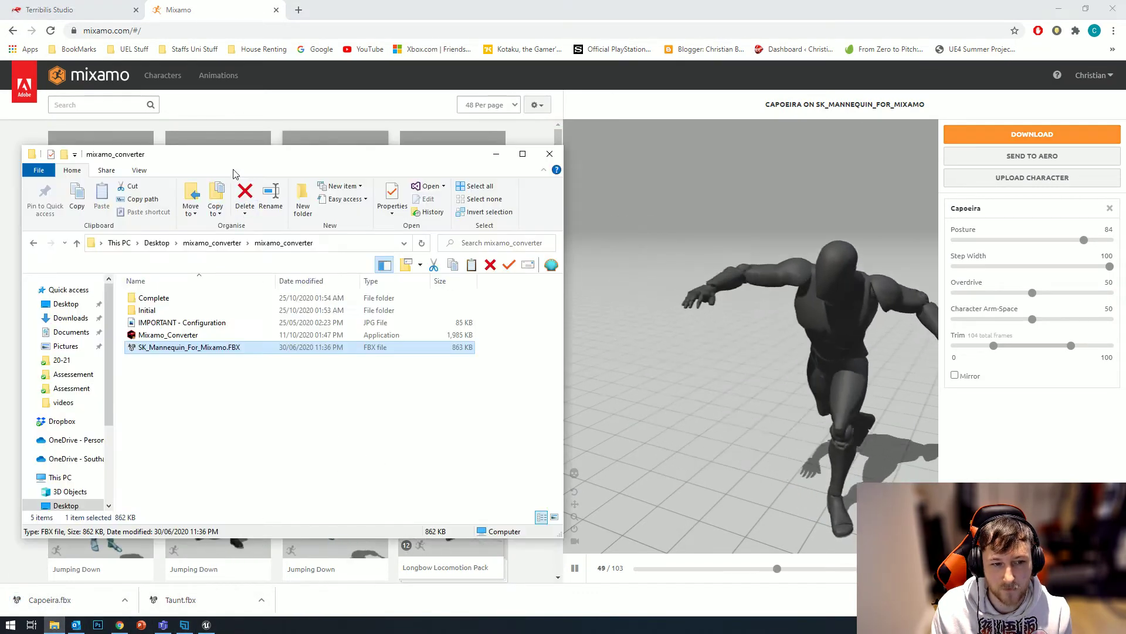
pyautogui.moveTo(245, 150); pyautogui.dragTo(599, 140)
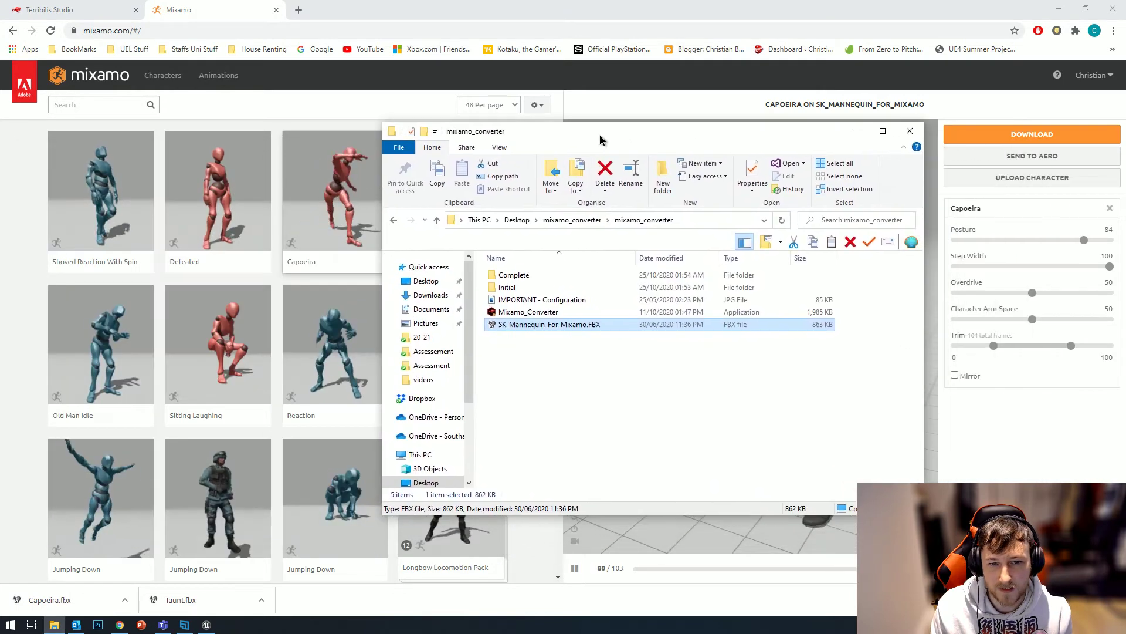
pyautogui.doubleClick(527, 287)
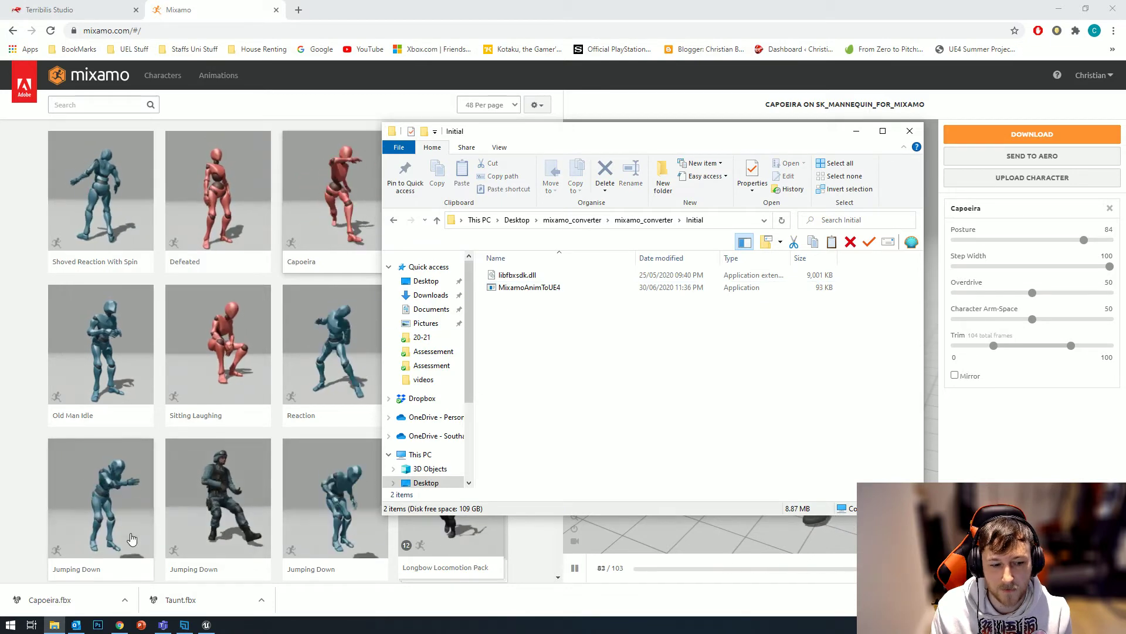
pyautogui.moveTo(50, 600); pyautogui.dragTo(572, 355)
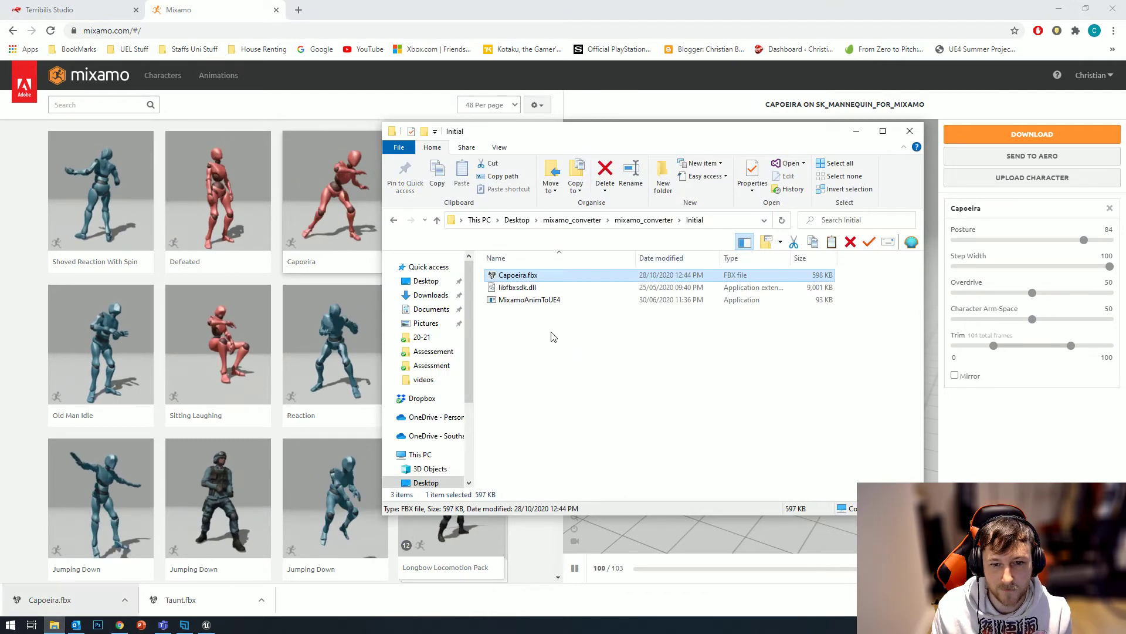
pyautogui.click(550, 339)
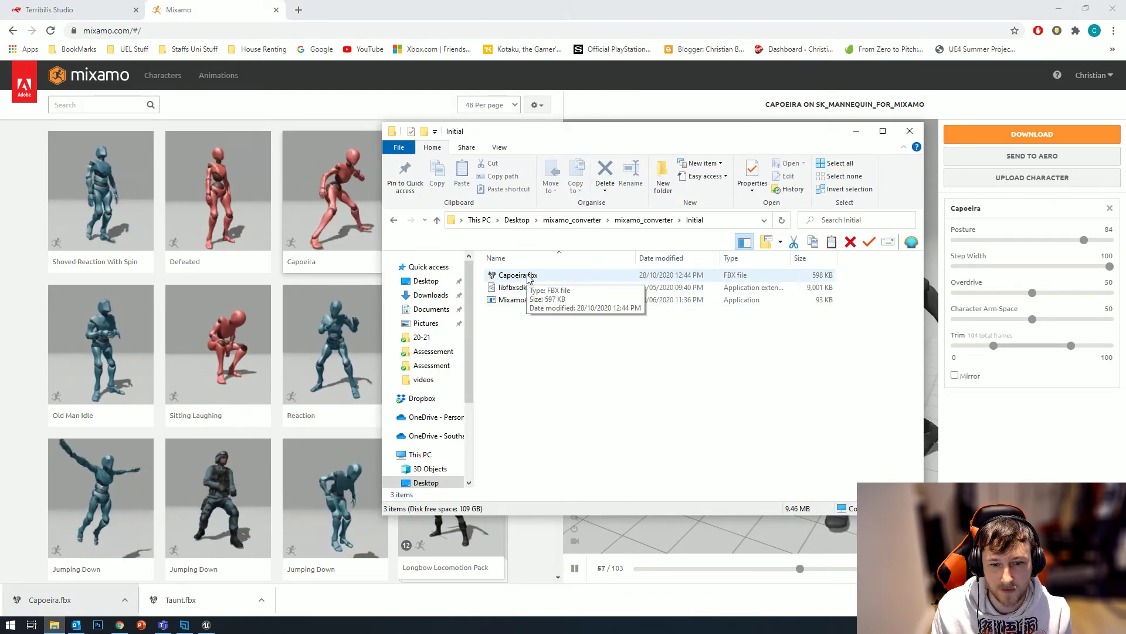
# Launch Mixamo_Converter from its folder and convert the Capoeira animation from Mixamo to Unreal, deleting initial animations after conversion
pyautogui.click(655, 221)
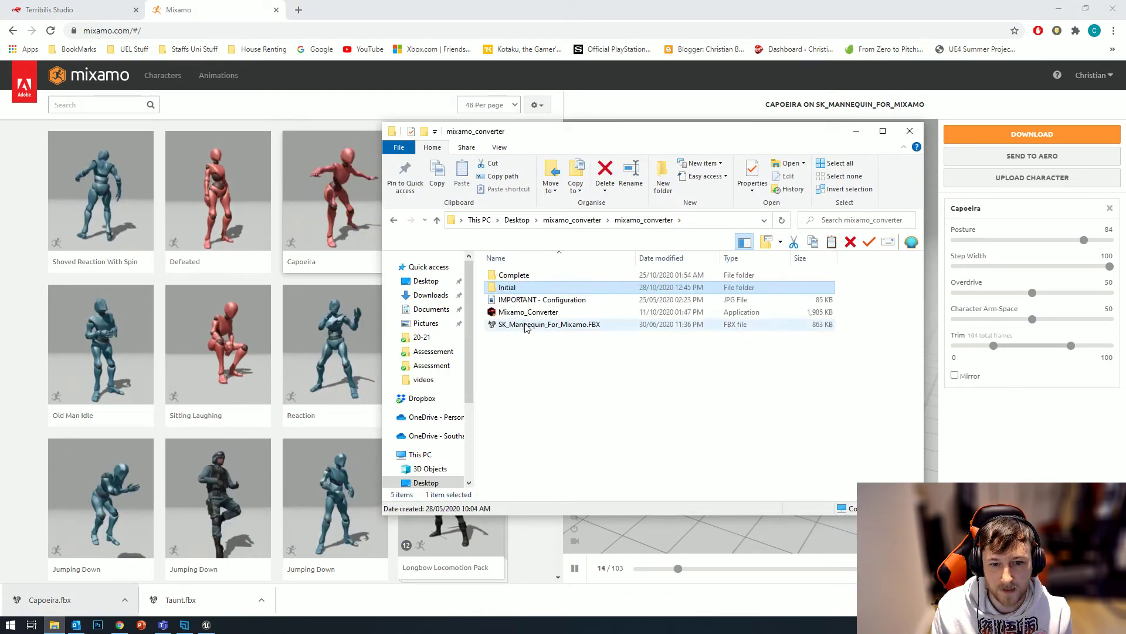
pyautogui.click(500, 314)
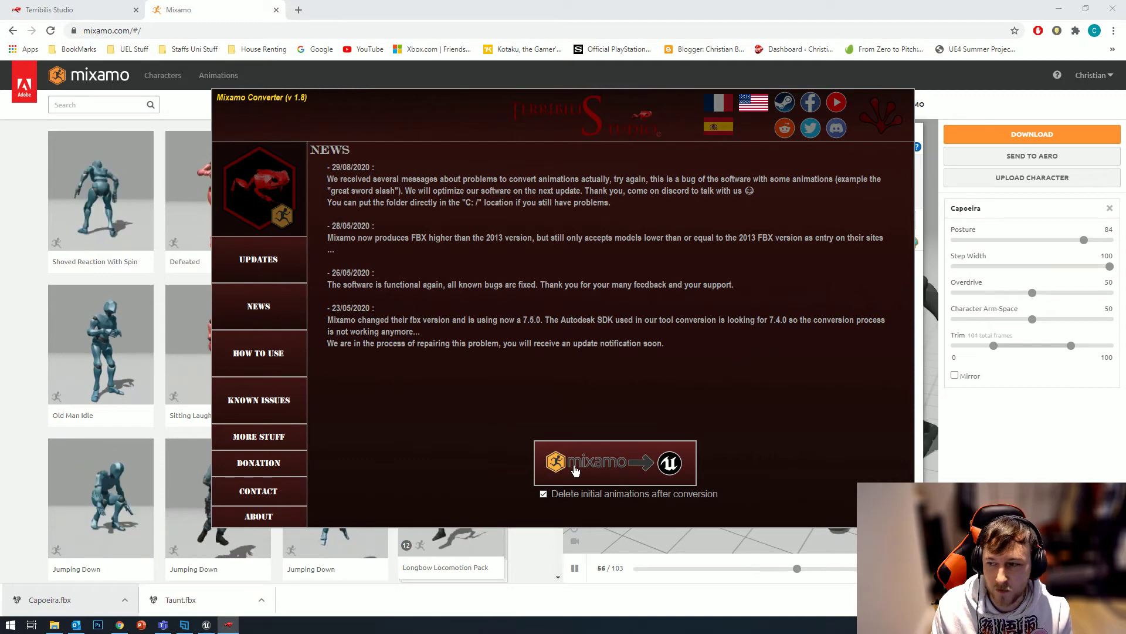
pyautogui.click(634, 468)
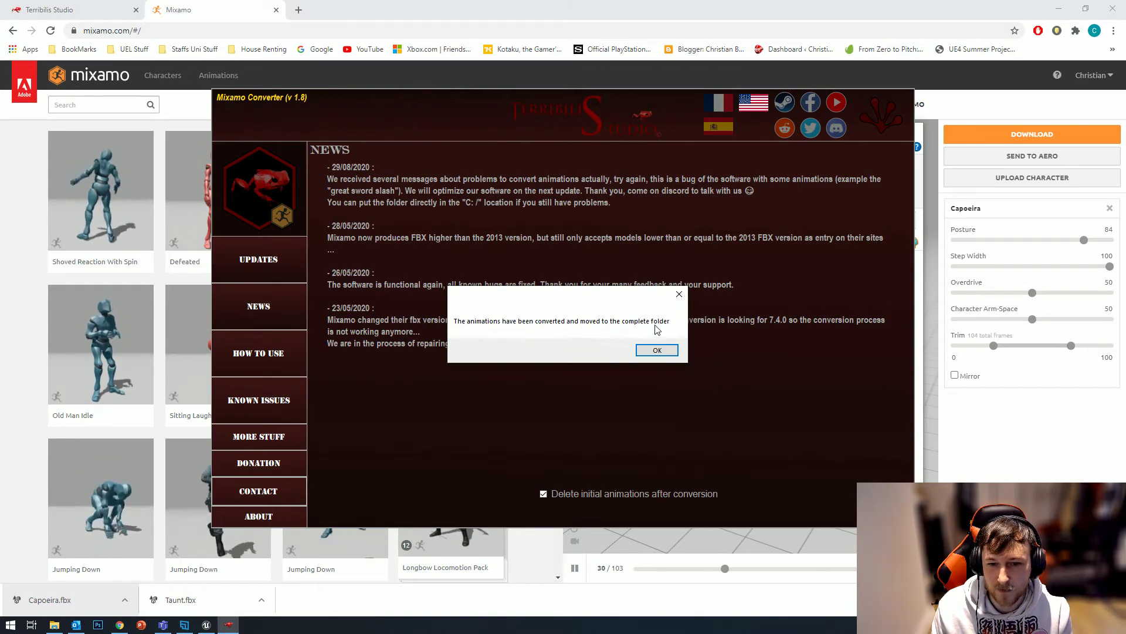
pyautogui.click(655, 352)
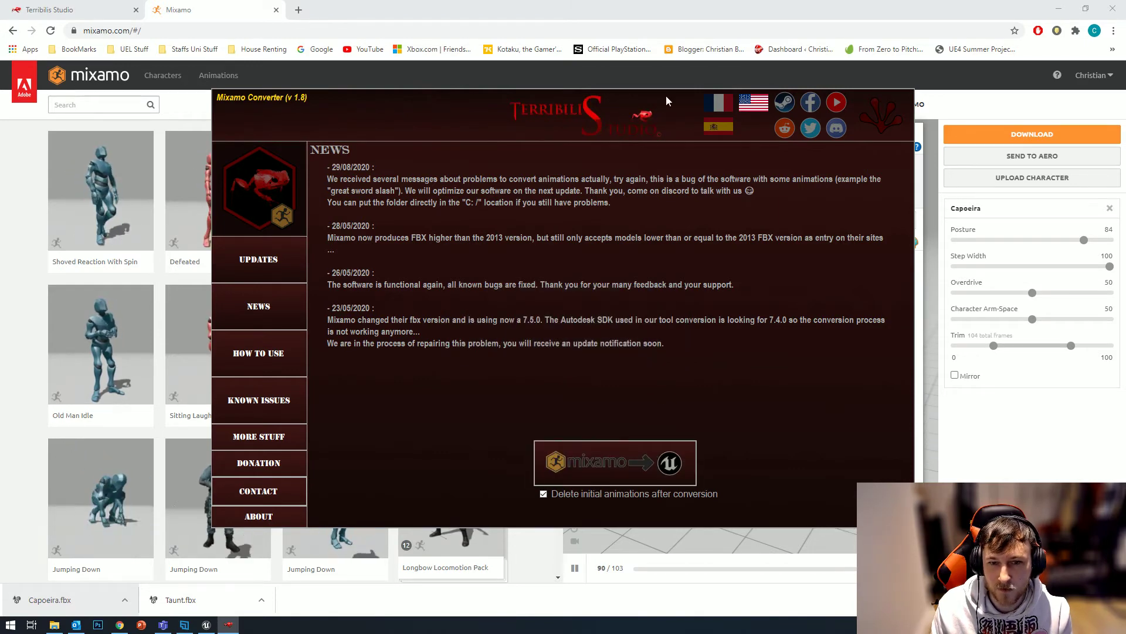
pyautogui.click(529, 120)
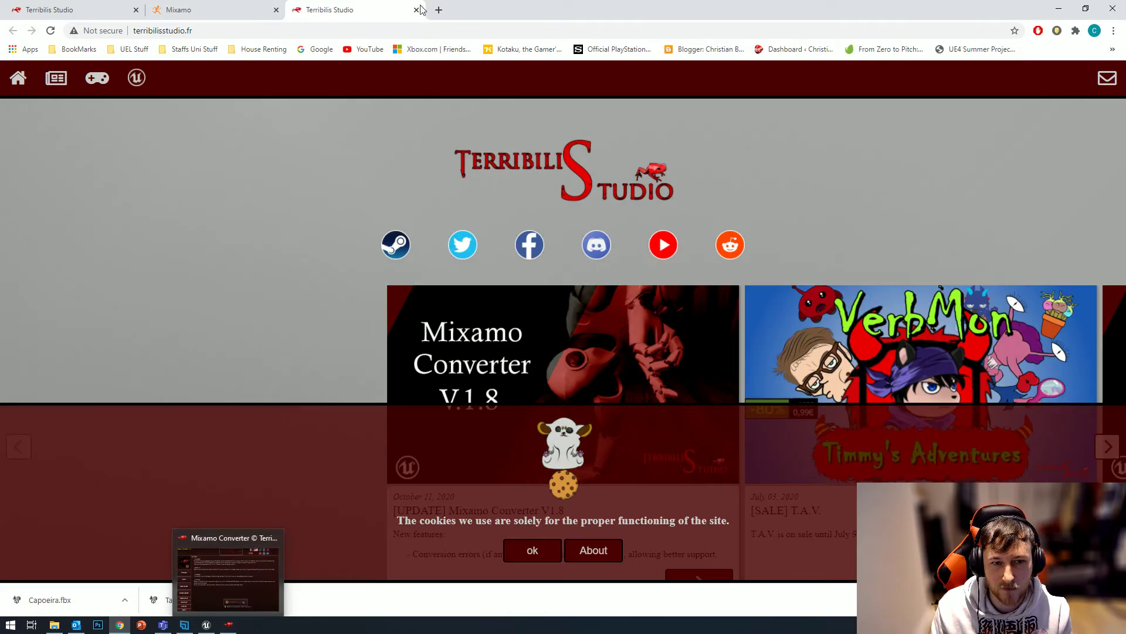
pyautogui.click(418, 9)
pyautogui.click(229, 624)
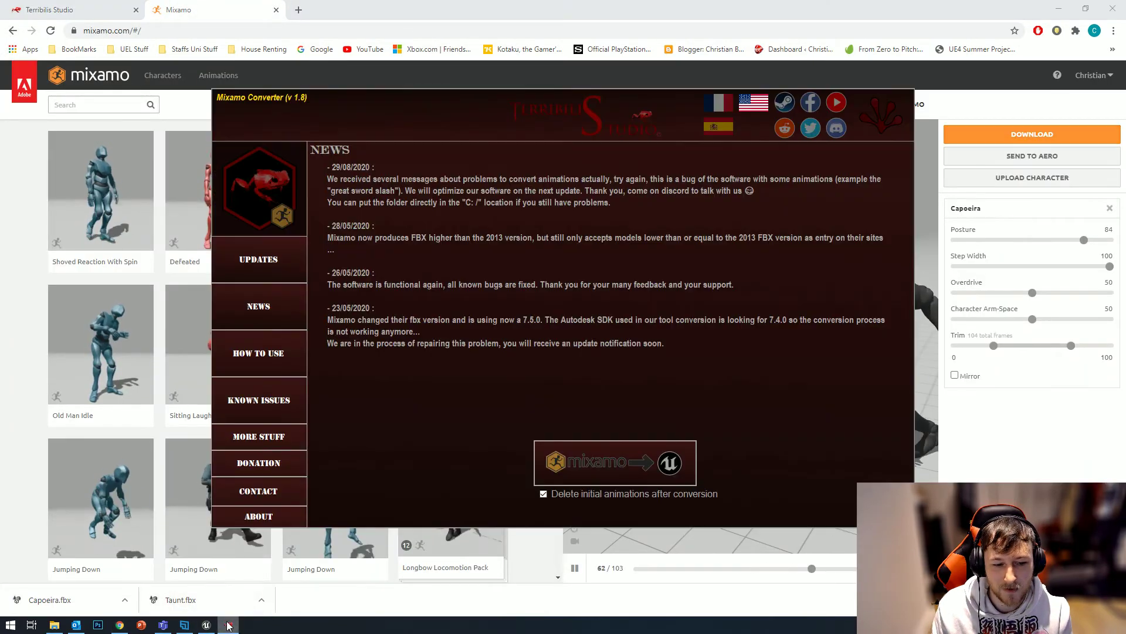
# Close Mixamo Converter and open the Complete folder in File Explorer to locate Capoeira4UE4.fbx
pyautogui.rightClick(229, 625)
pyautogui.click(193, 603)
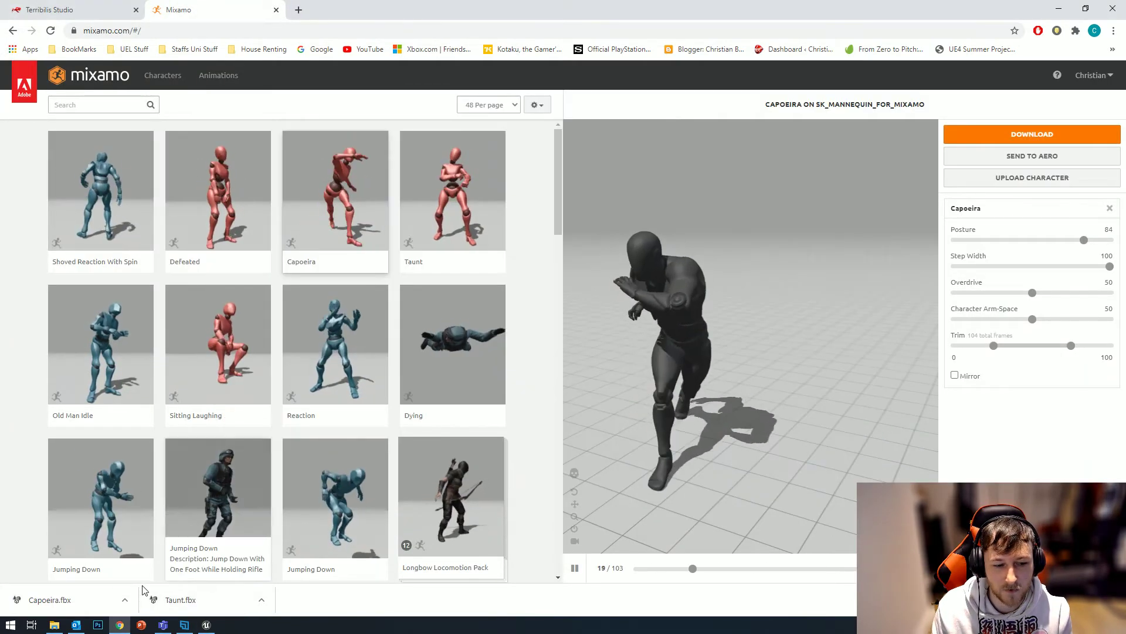
pyautogui.click(53, 624)
pyautogui.doubleClick(519, 271)
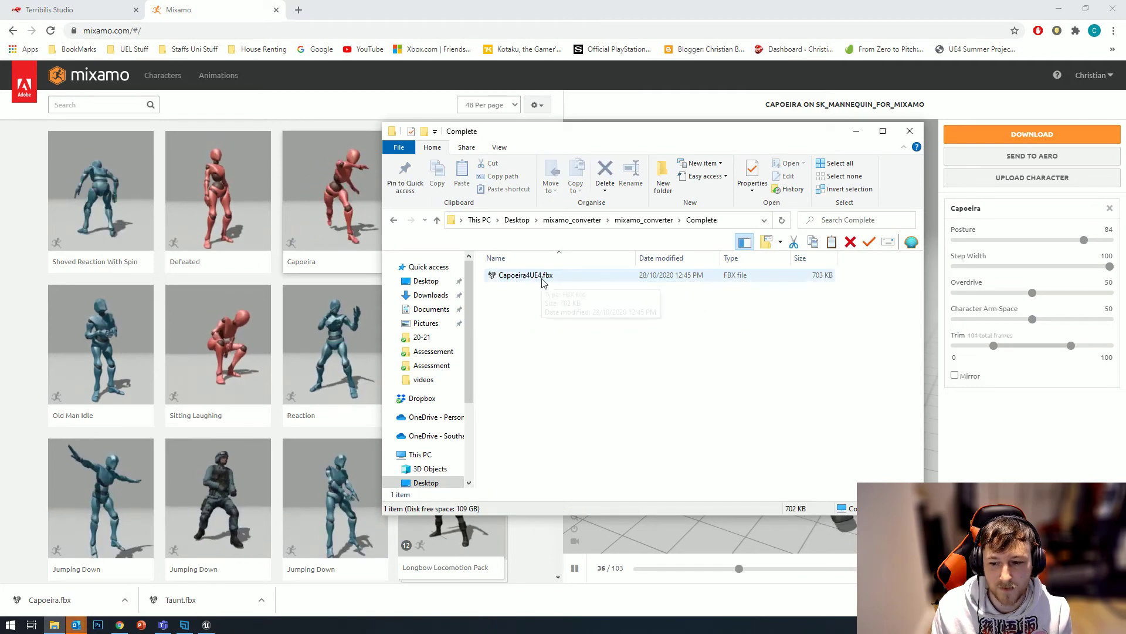
pyautogui.click(510, 279)
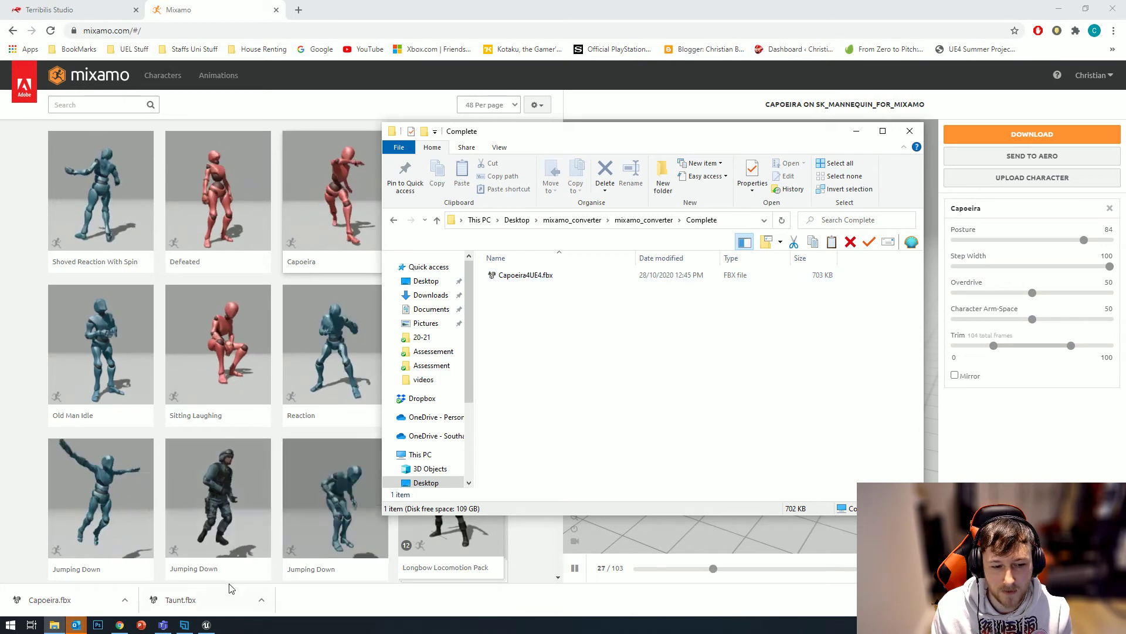
# Start importing Capoeira4UE4.fbx from the Complete folder into the Content folder of the Unreal project
pyautogui.click(214, 625)
pyautogui.click(54, 625)
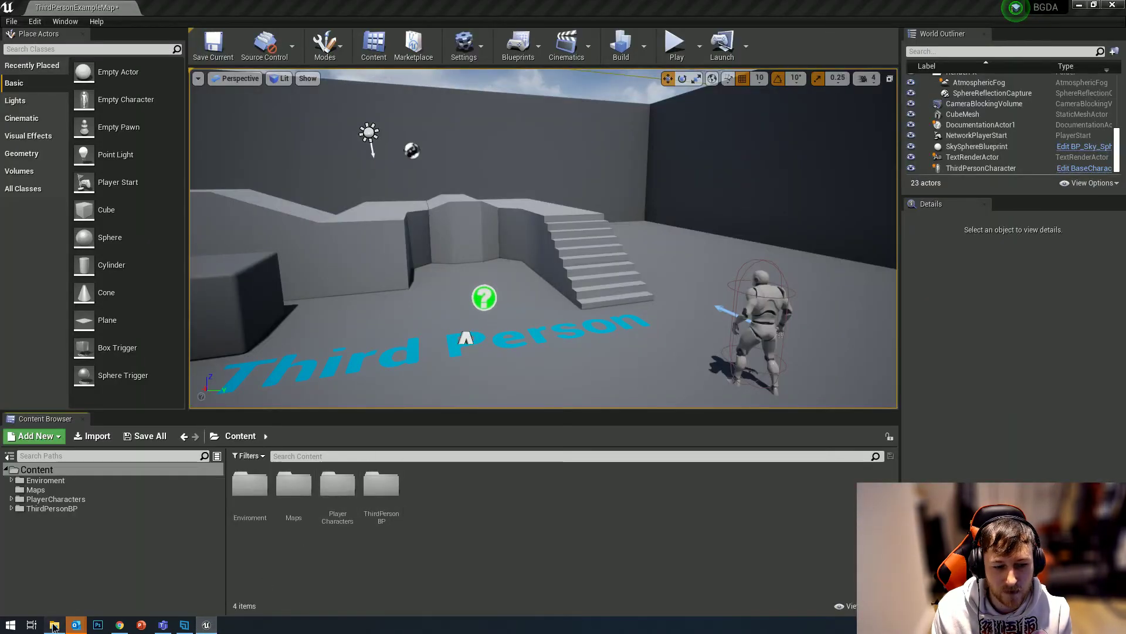
pyautogui.moveTo(526, 274); pyautogui.dragTo(618, 484)
pyautogui.moveTo(557, 566); pyautogui.dragTo(558, 567)
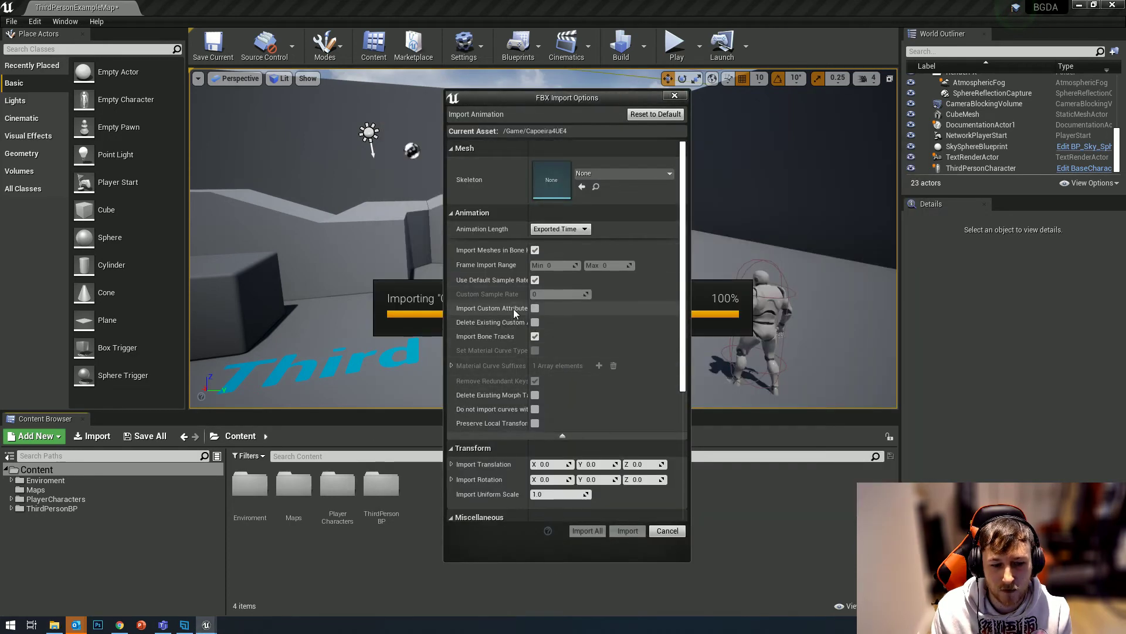
# Open the IMPORTANT - Configuration image from the mixamo_converter folder to examine the recommended FBX import options
pyautogui.click(54, 625)
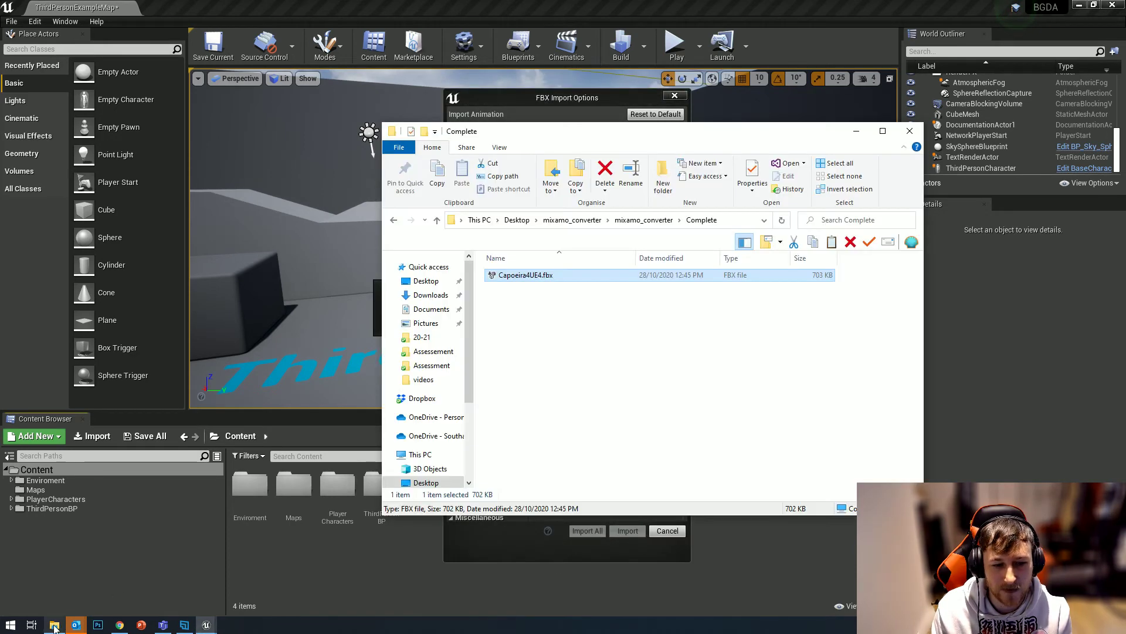
pyautogui.click(651, 225)
pyautogui.click(496, 302)
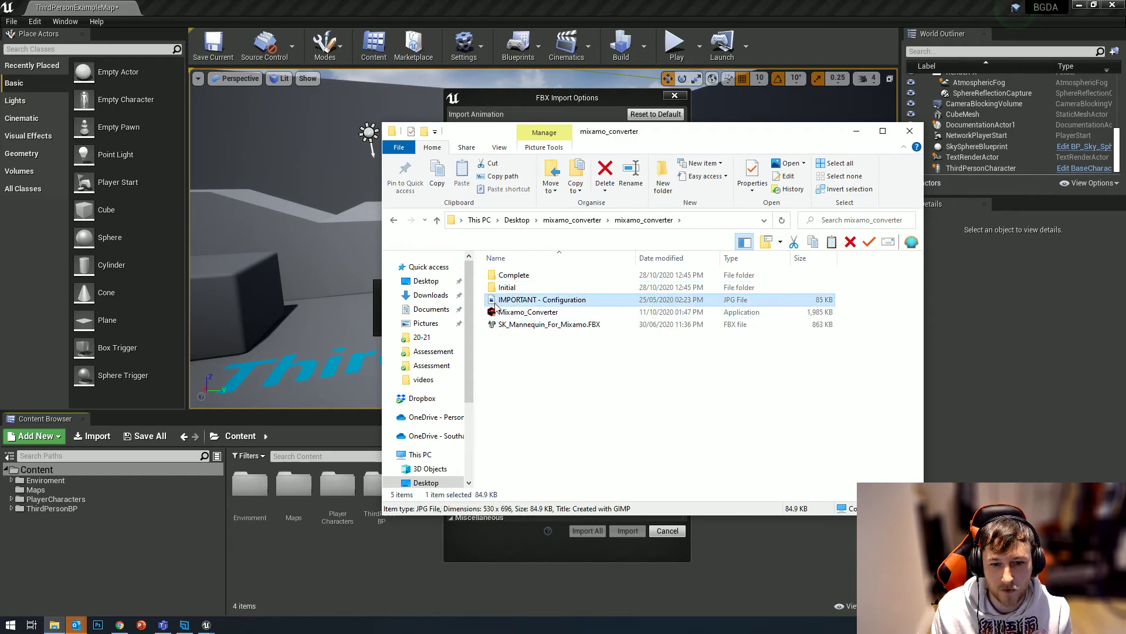
pyautogui.doubleClick(544, 305)
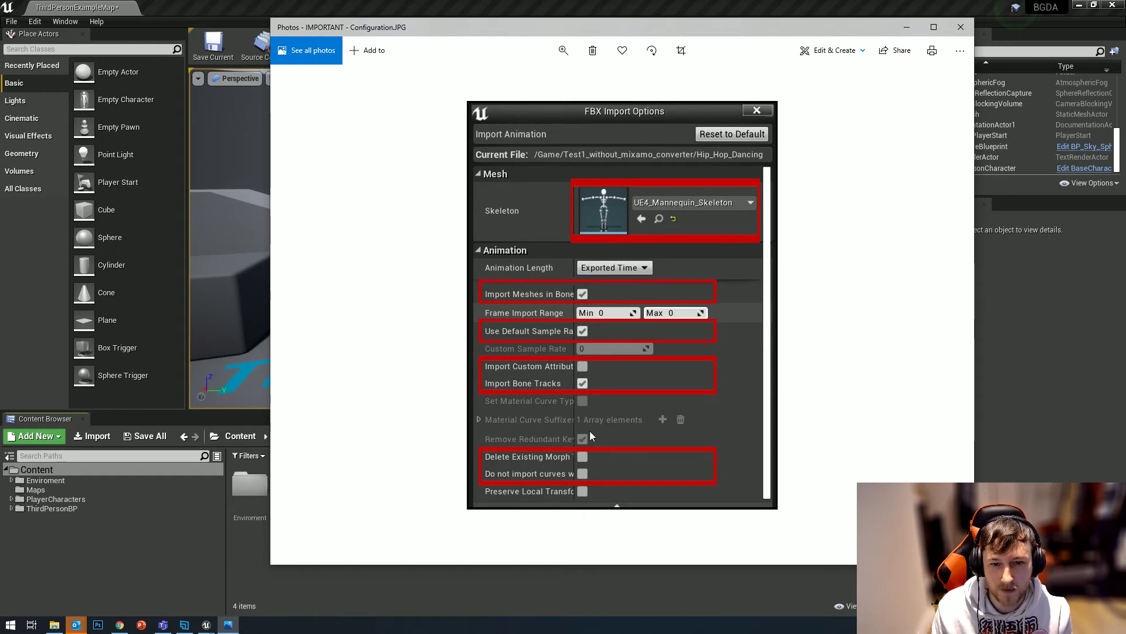
# Move the reference image out of the way and assign UE4_Mannequin_Skeleton as the skeleton in the FBX import options
pyautogui.moveTo(560, 37); pyautogui.dragTo(1125, 117)
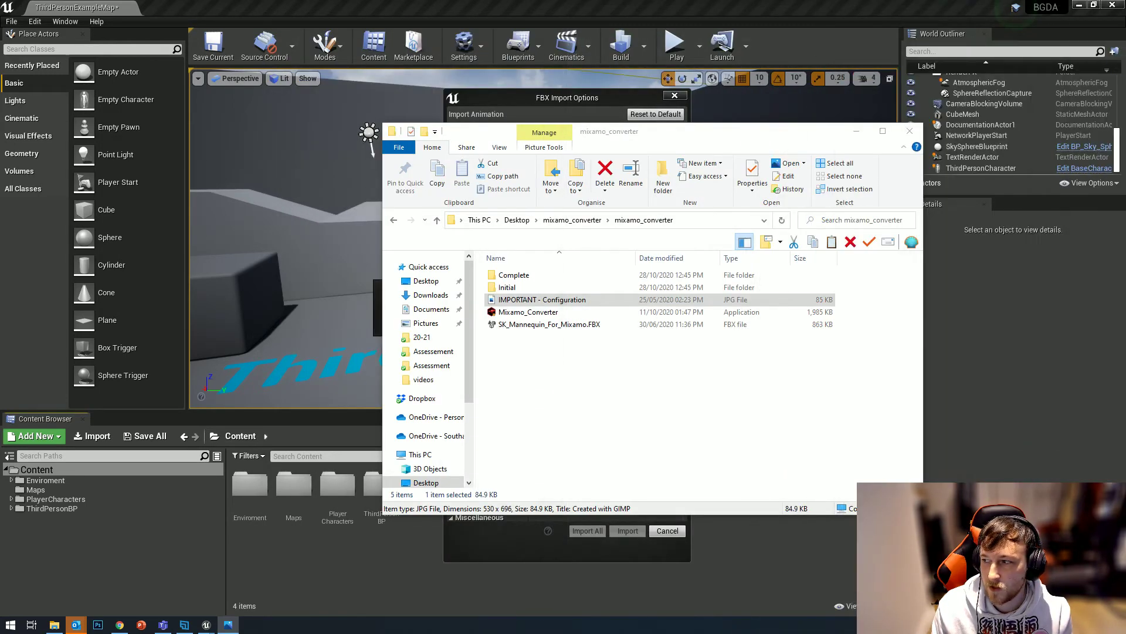
pyautogui.click(618, 5)
pyautogui.click(622, 173)
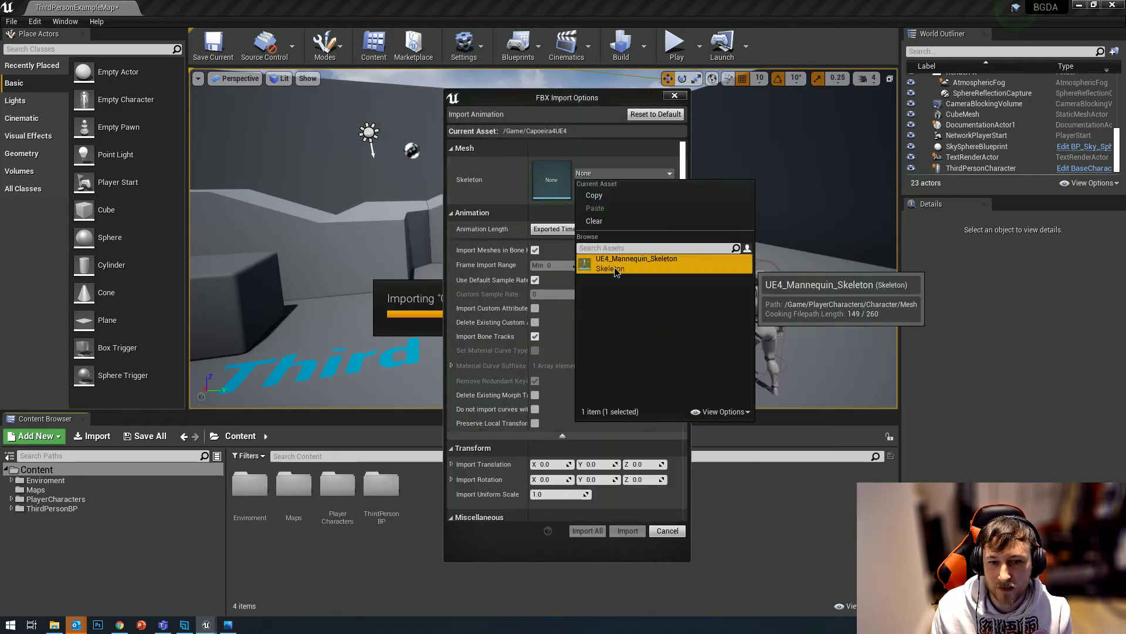
pyautogui.click(616, 267)
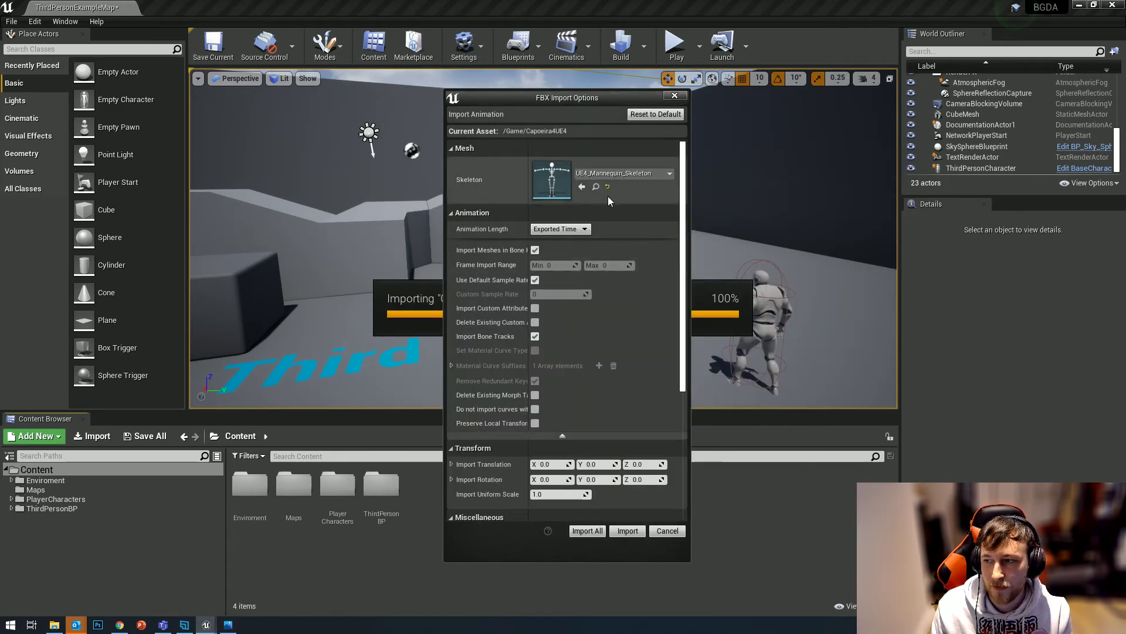
# Import Capoeira4UE4 with Import Meshes in Bone Hierarchy, Use Default Sample Rate and Import Bone Tracks enabled, matching the reference configuration
pyautogui.click(562, 436)
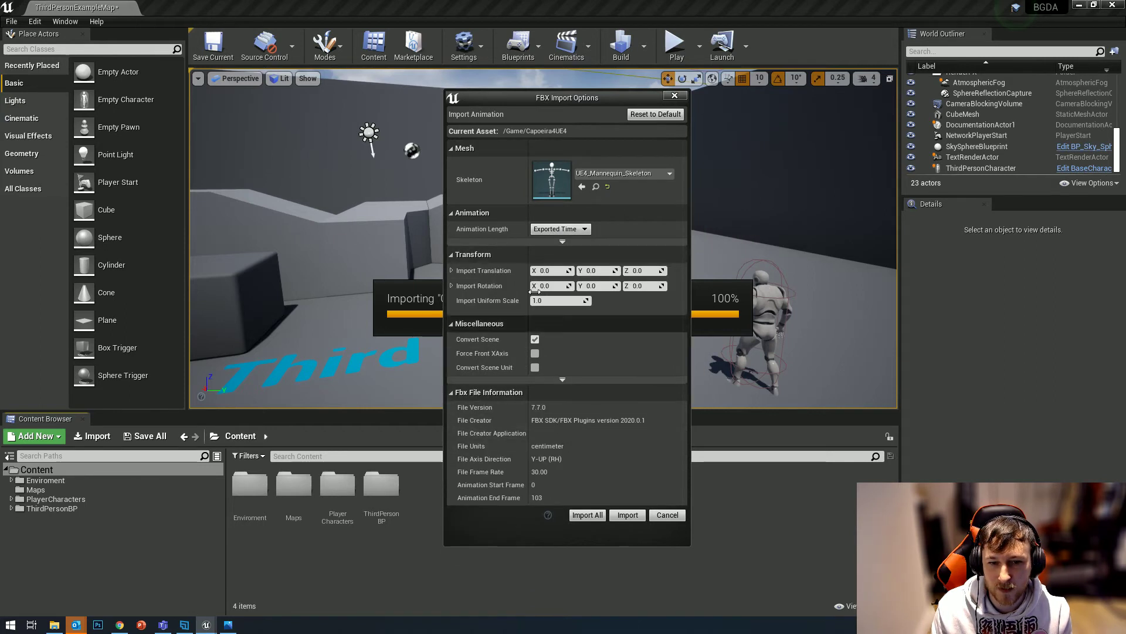
pyautogui.click(562, 241)
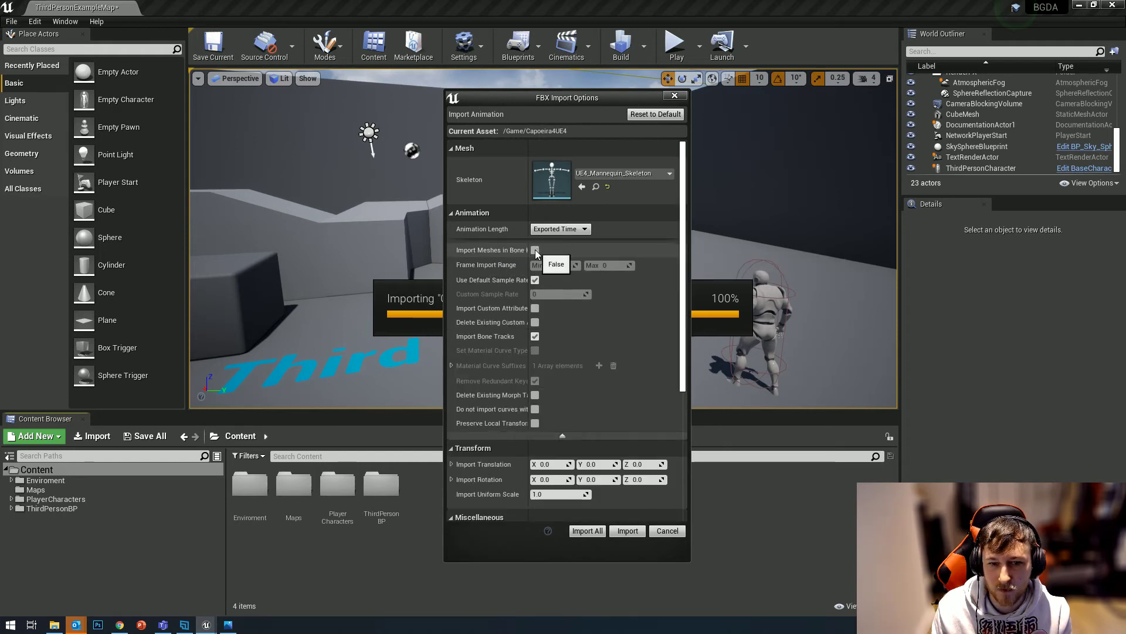
pyautogui.click(535, 250)
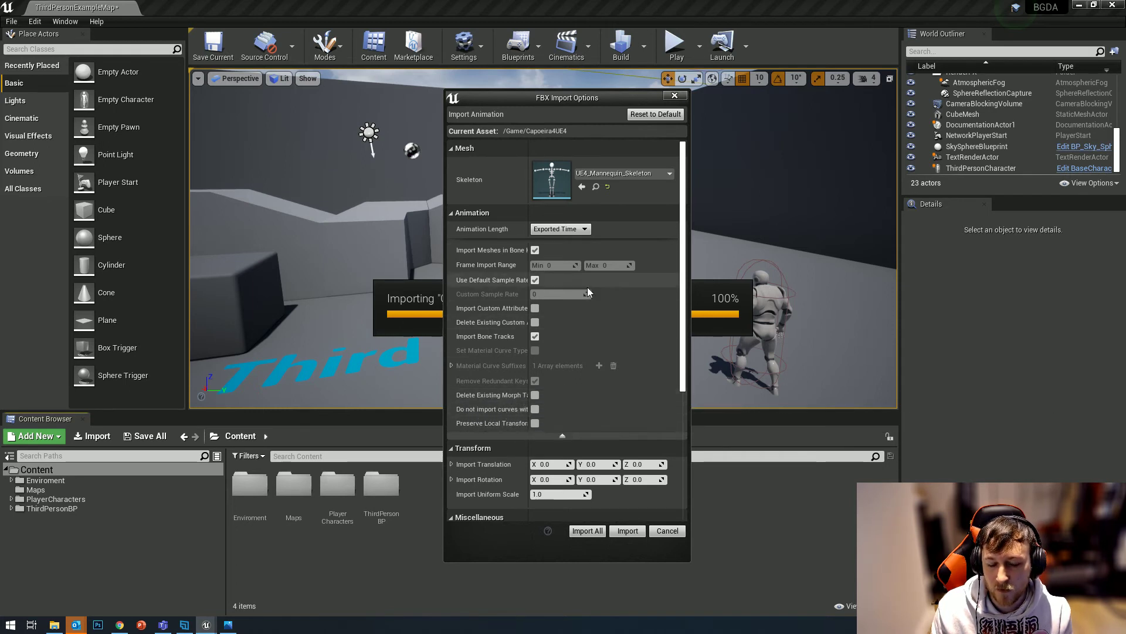
pyautogui.scroll(-1, 597, 389)
pyautogui.scroll(-3, 597, 389)
pyautogui.scroll(4, 597, 389)
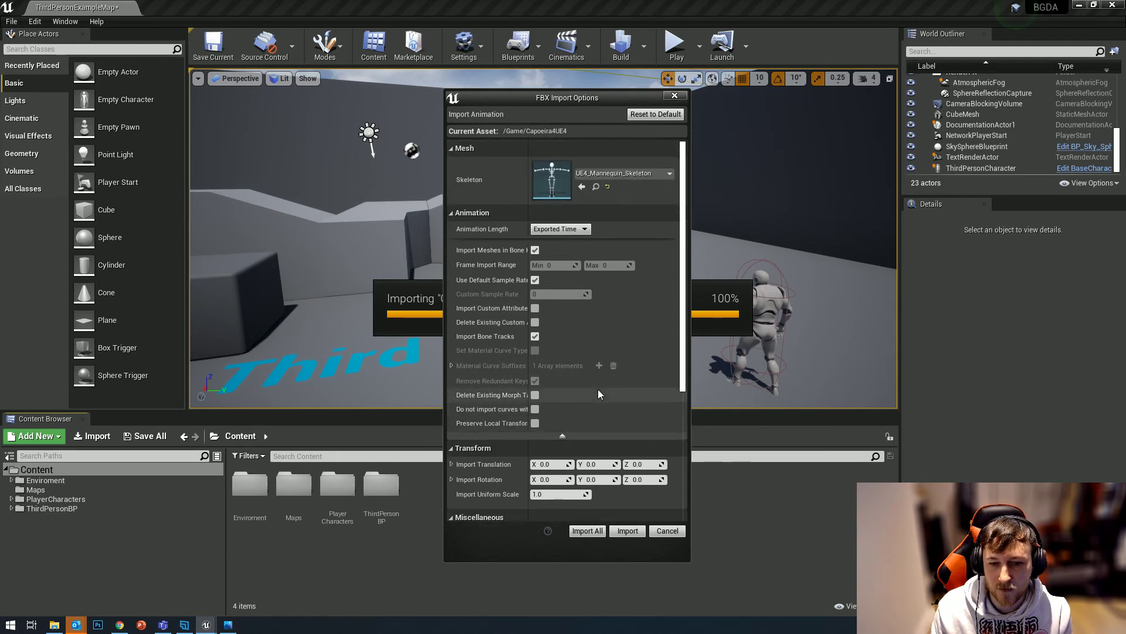
pyautogui.click(628, 531)
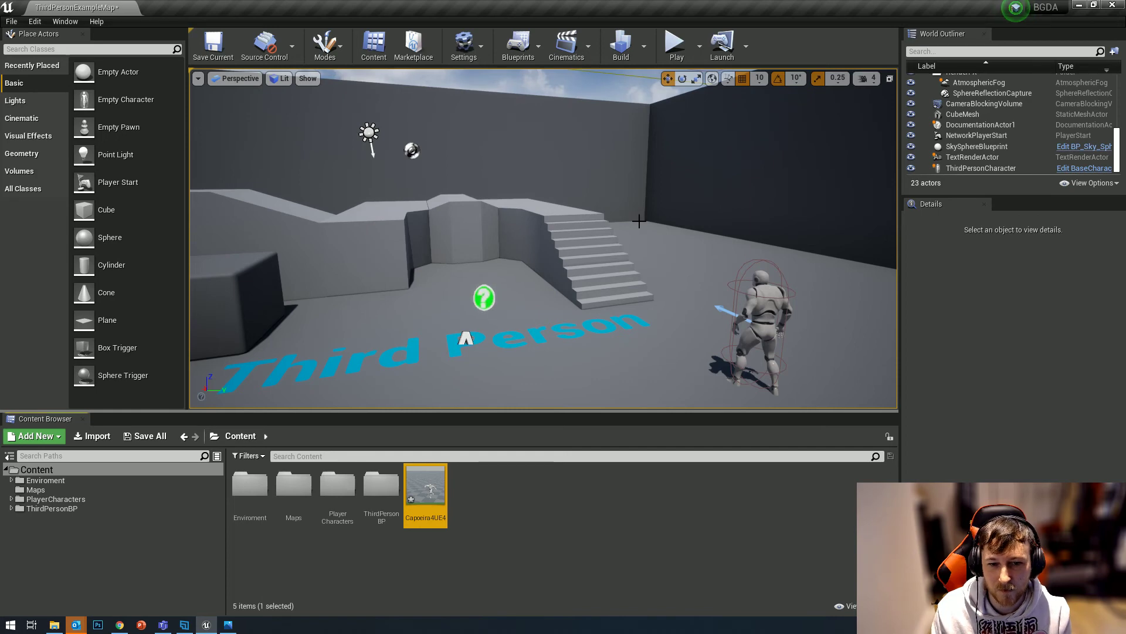
# Place the Capoeira4UE4 animation on the floor beside the large cube and play the level to test it
pyautogui.moveTo(499, 264); pyautogui.dragTo(499, 263, button='right')
pyautogui.moveTo(425, 490); pyautogui.dragTo(518, 315)
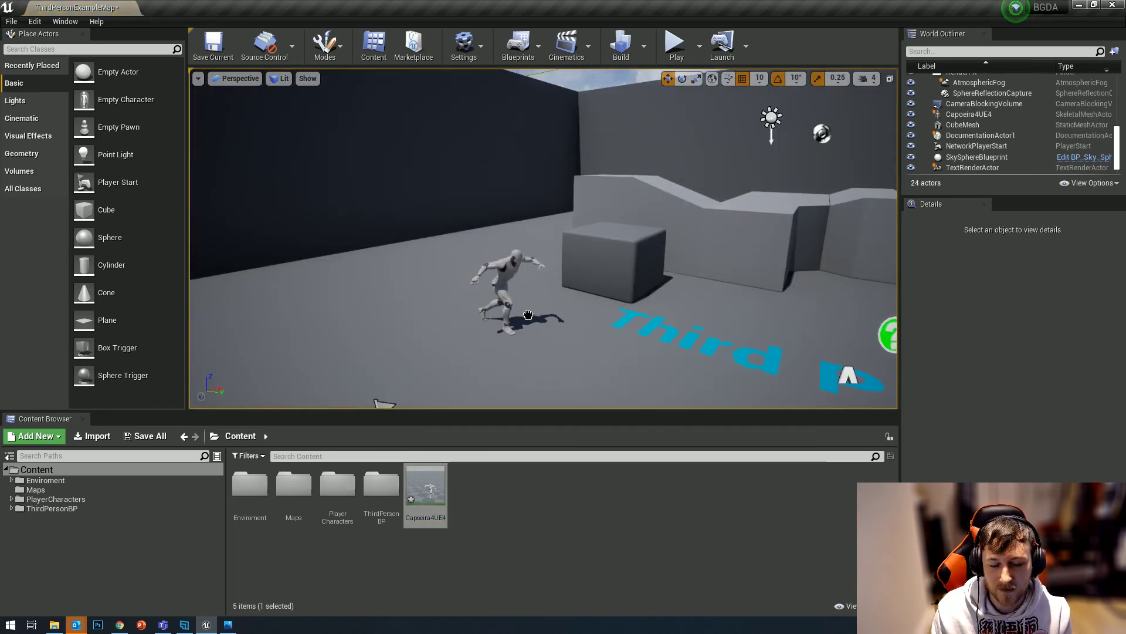
pyautogui.click(528, 315)
pyautogui.moveTo(528, 315); pyautogui.dragTo(528, 315, button='right')
pyautogui.moveTo(670, 82); pyautogui.dragTo(670, 82, button='right')
pyautogui.click(677, 46)
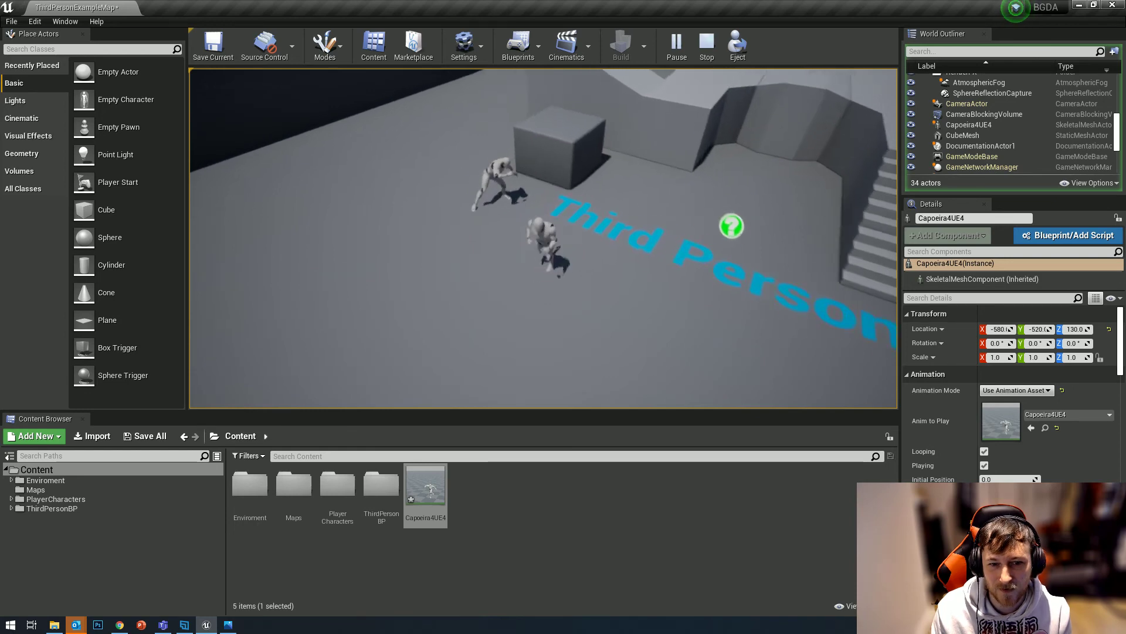
pyautogui.press('Escape')
# Enable root motion on the Capoeira4UE4 animation, save and close the asset, and play the level to test it
pyautogui.doubleClick(437, 492)
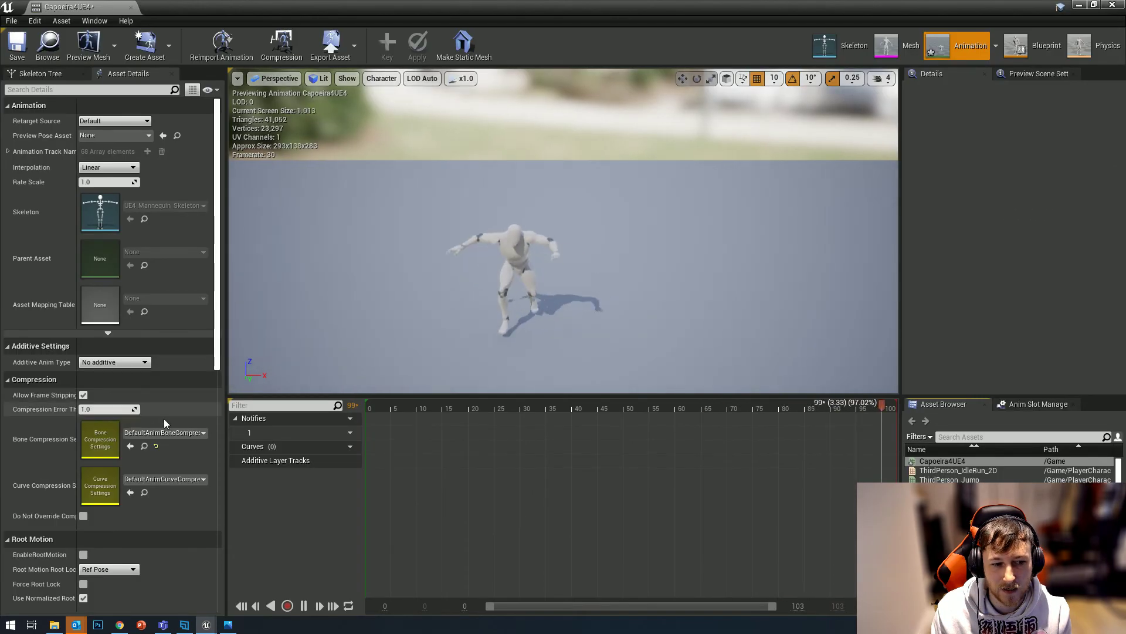
pyautogui.scroll(-3, 166, 451)
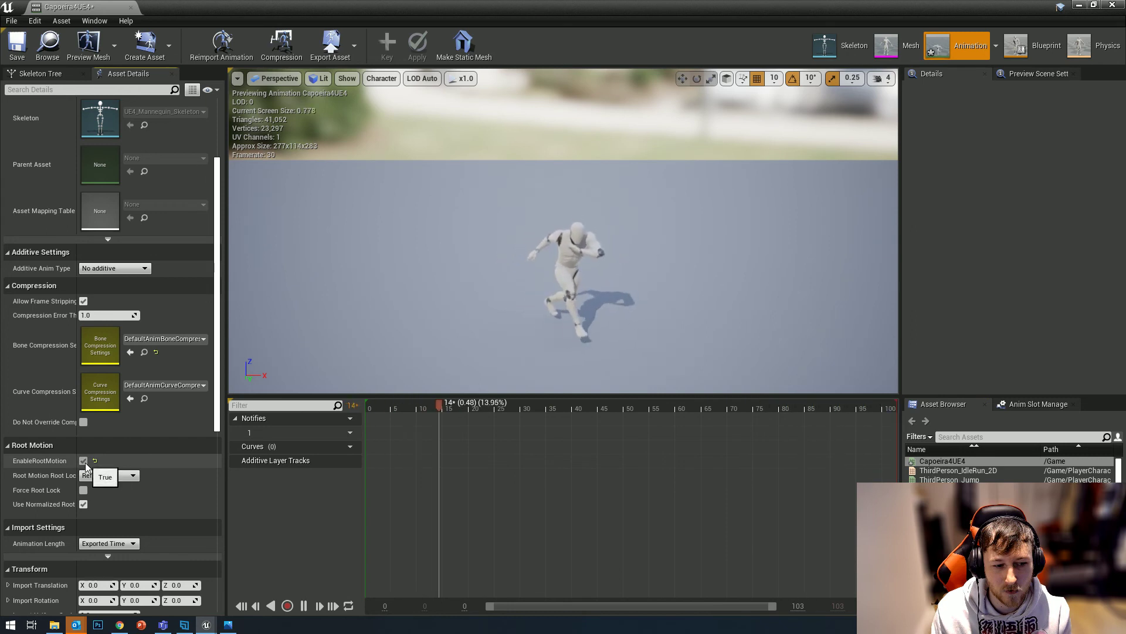
pyautogui.hotkey('ctrl', 's')
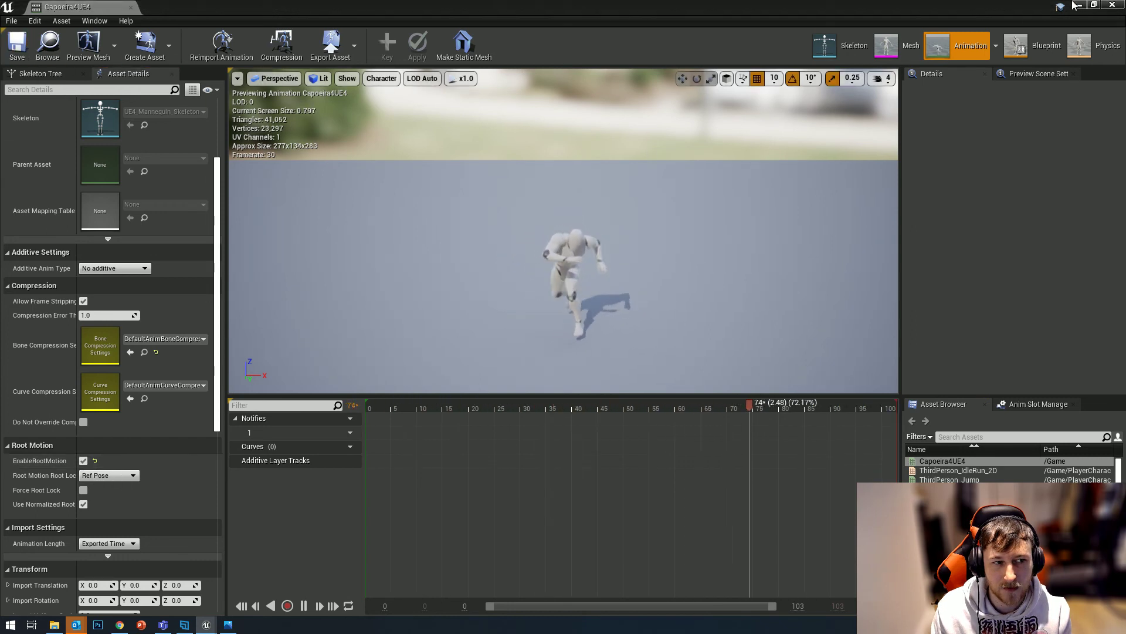
pyautogui.click(1113, 6)
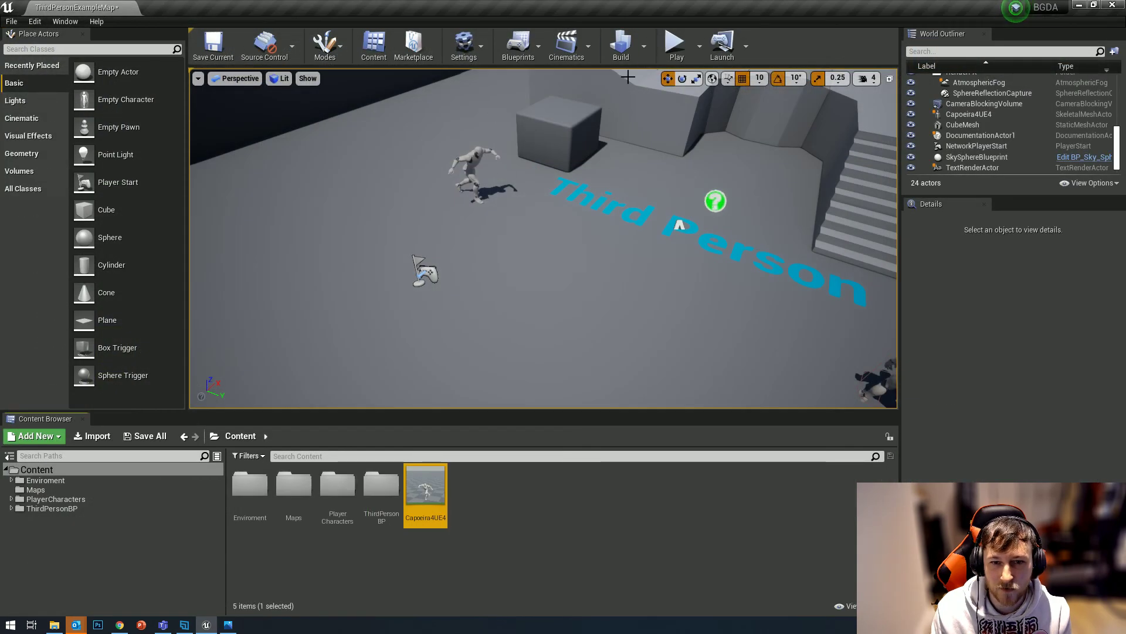
pyautogui.click(674, 44)
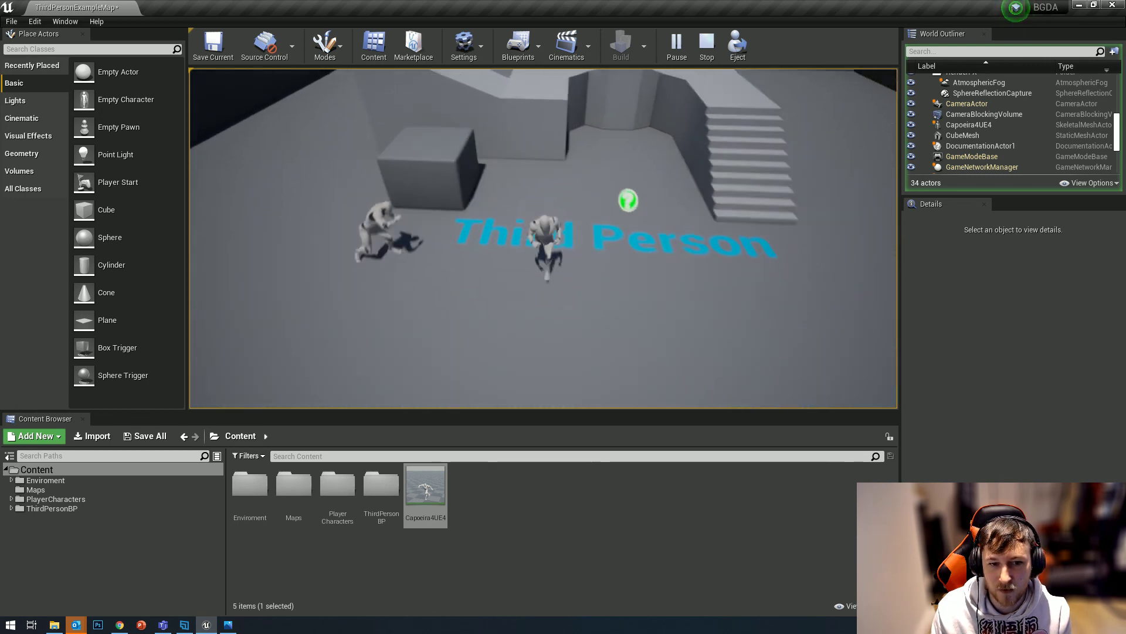
pyautogui.press('Escape')
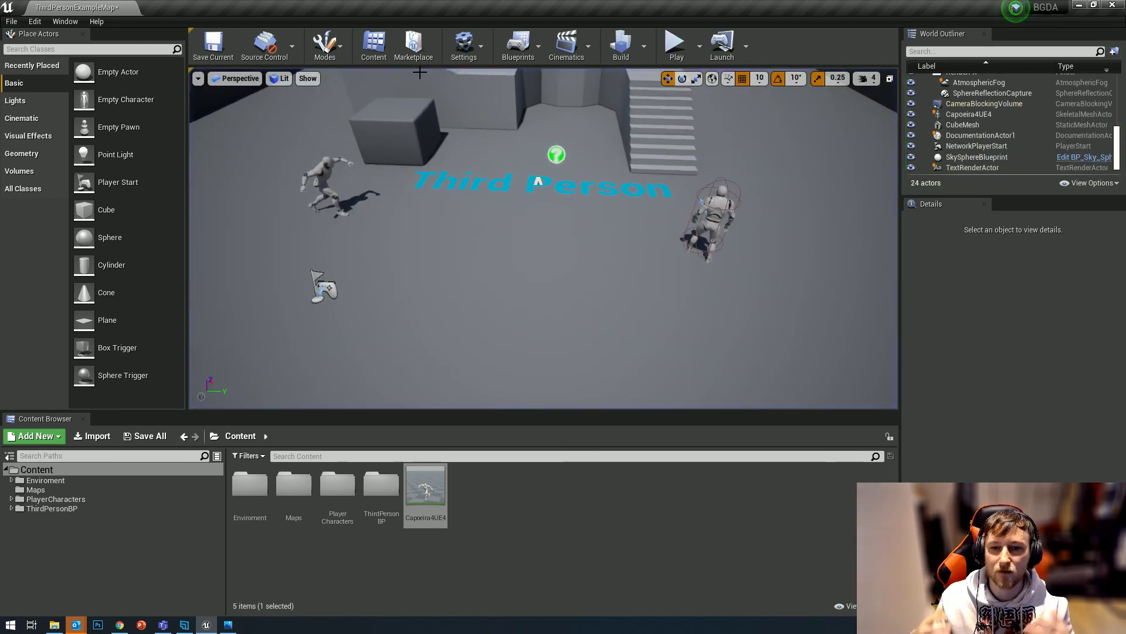